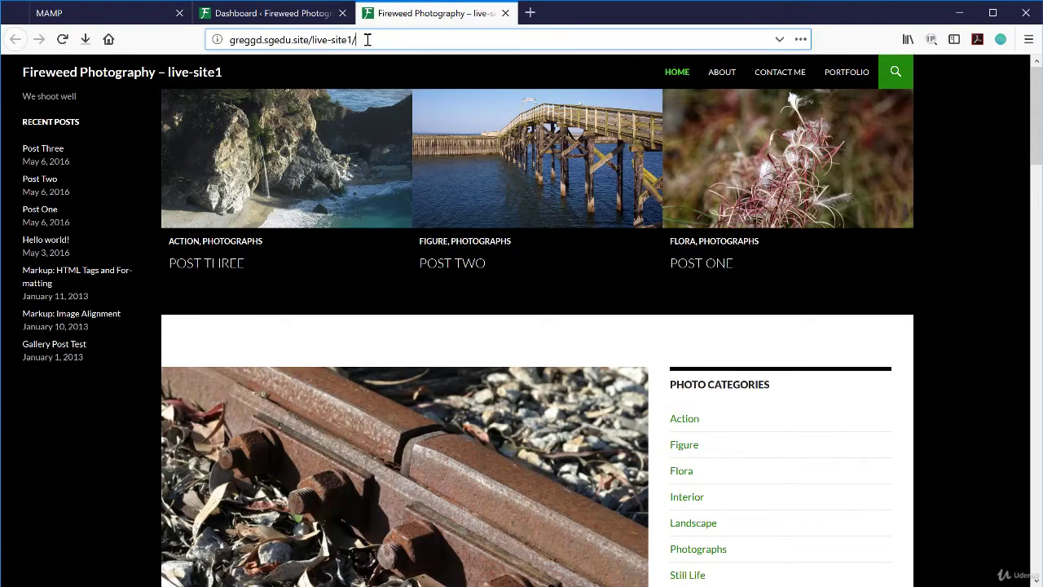
- Compare the live site's address with its Dashboard URL, then go to the MAMP welcome page
{"action": "left_click_drag", "start_coordinate": [367, 39], "coordinate": [226, 38]}
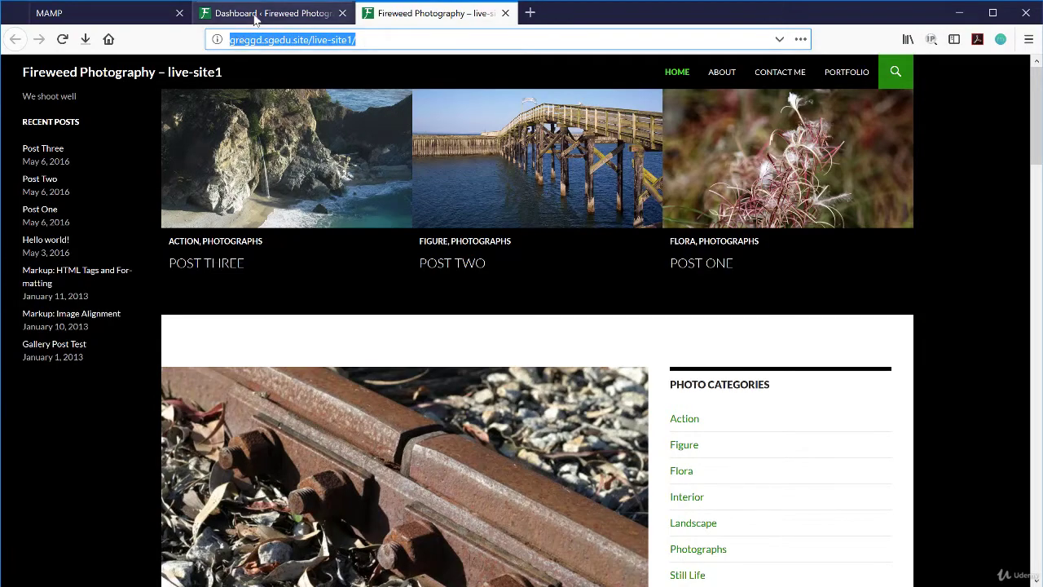
{"action": "left_click", "coordinate": [244, 13]}
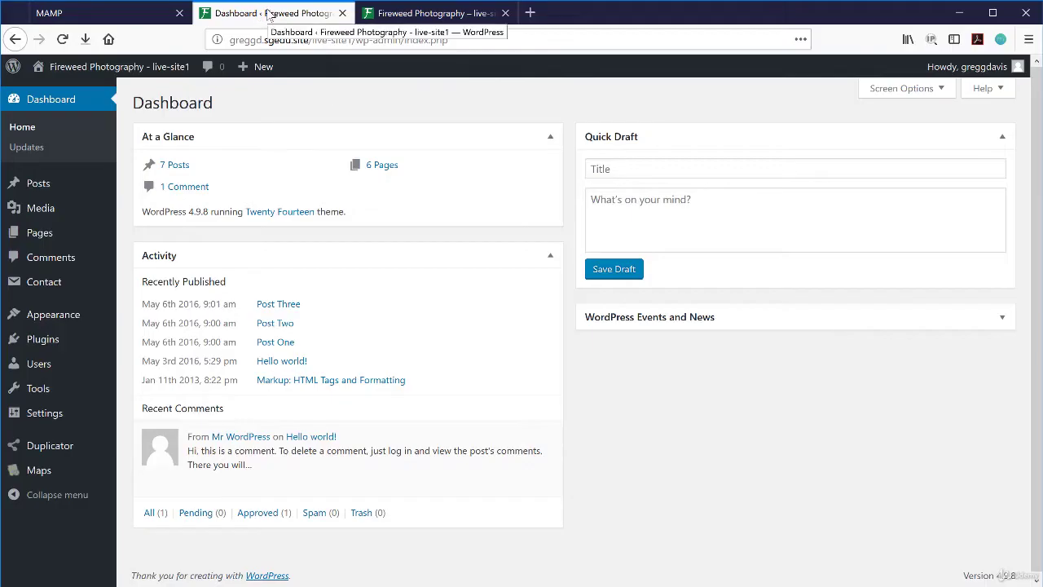
{"action": "mouse_move", "coordinate": [104, 77]}
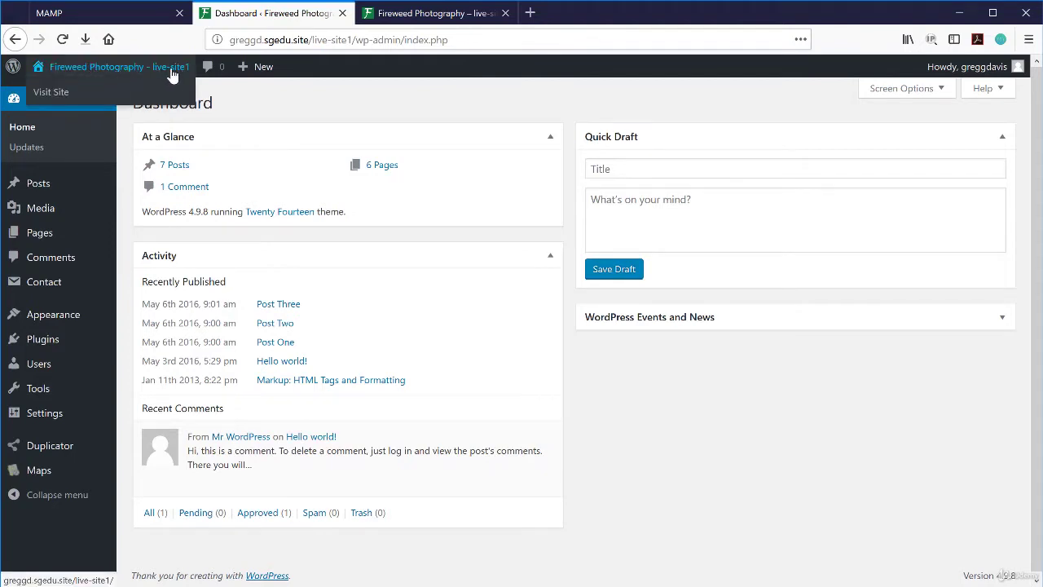
{"action": "left_click", "coordinate": [331, 41]}
{"action": "left_click", "coordinate": [311, 40]}
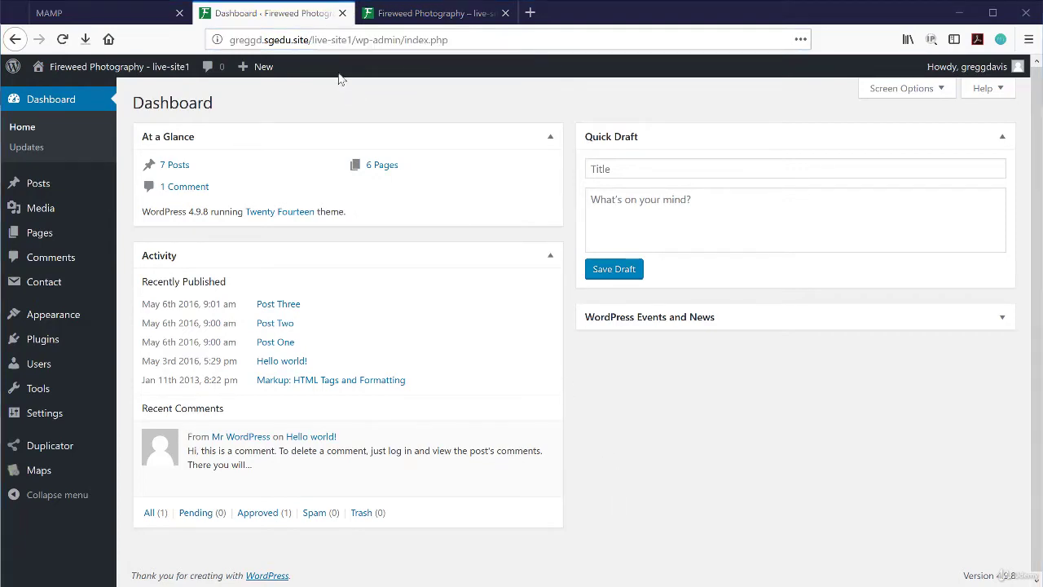
{"action": "left_click", "coordinate": [434, 14]}
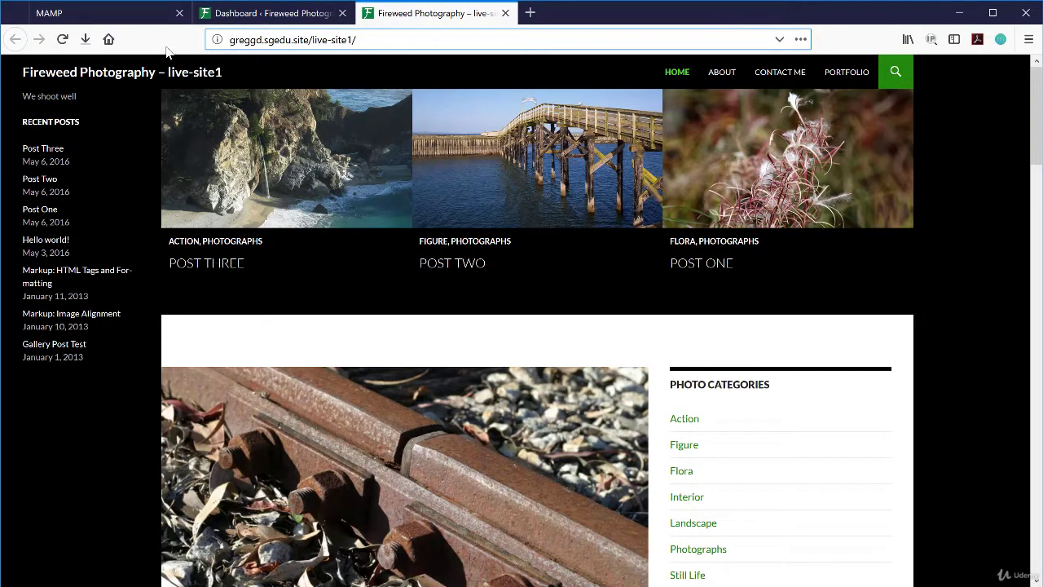
{"action": "left_click", "coordinate": [135, 19]}
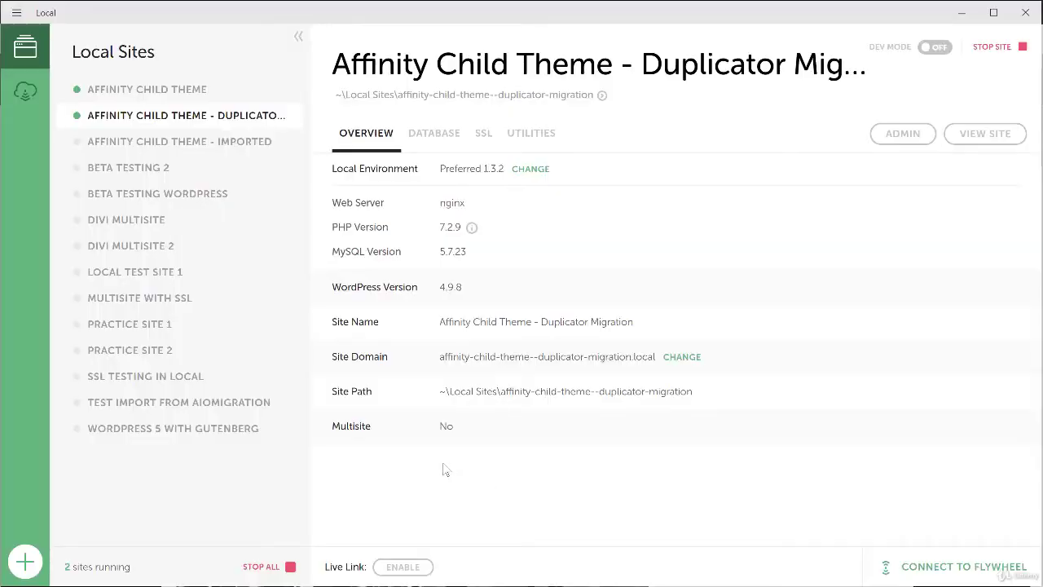
- Start adding a new site in Local with the green + button
{"action": "left_click", "coordinate": [25, 563]}
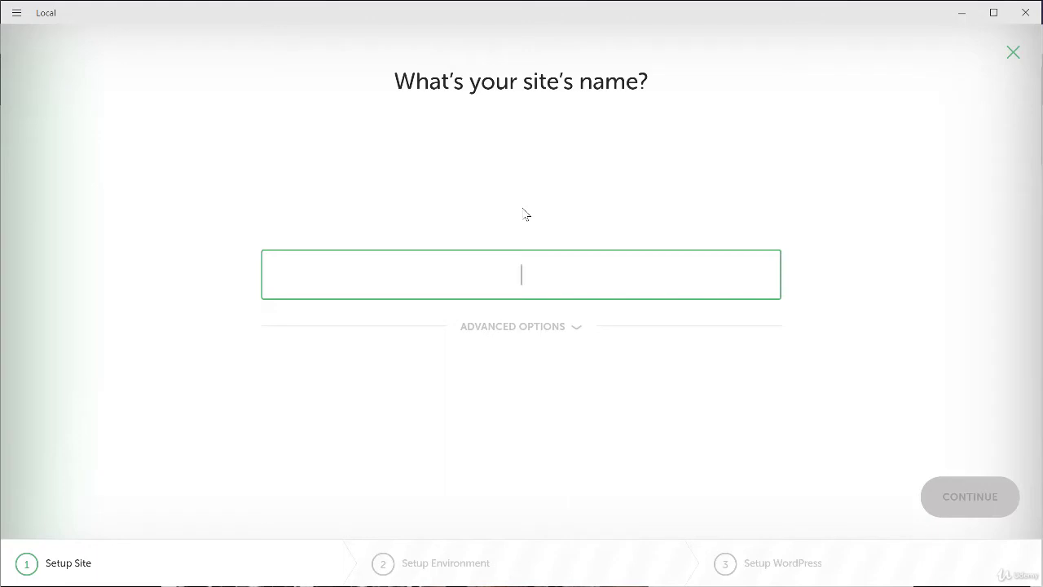
- Create site Live-Site1 with the Preferred environment and the WordPress admin username and password
{"action": "type", "text": "Live-"}
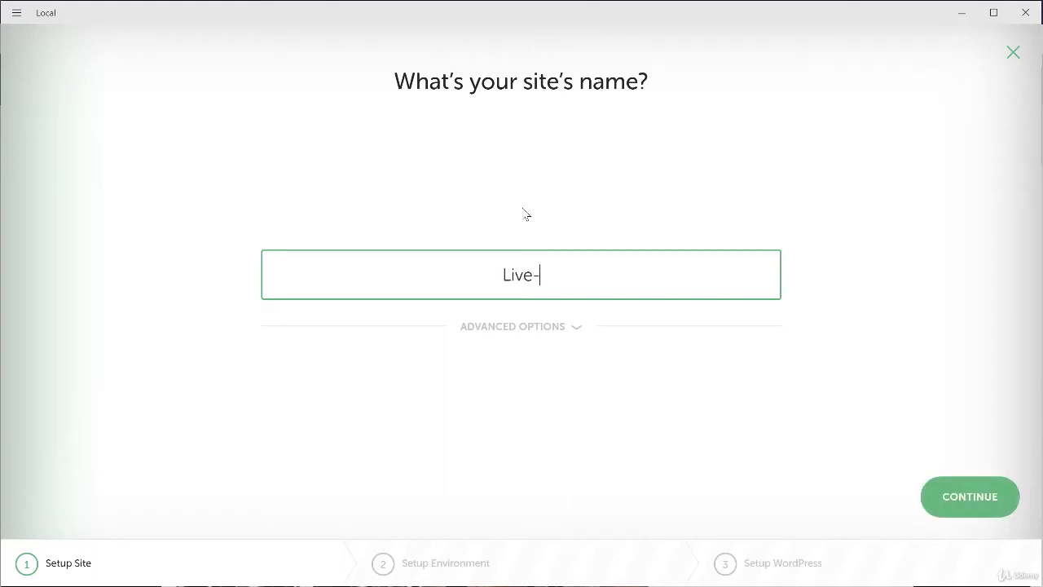
{"action": "type", "text": "Site1"}
{"action": "left_click", "coordinate": [977, 504]}
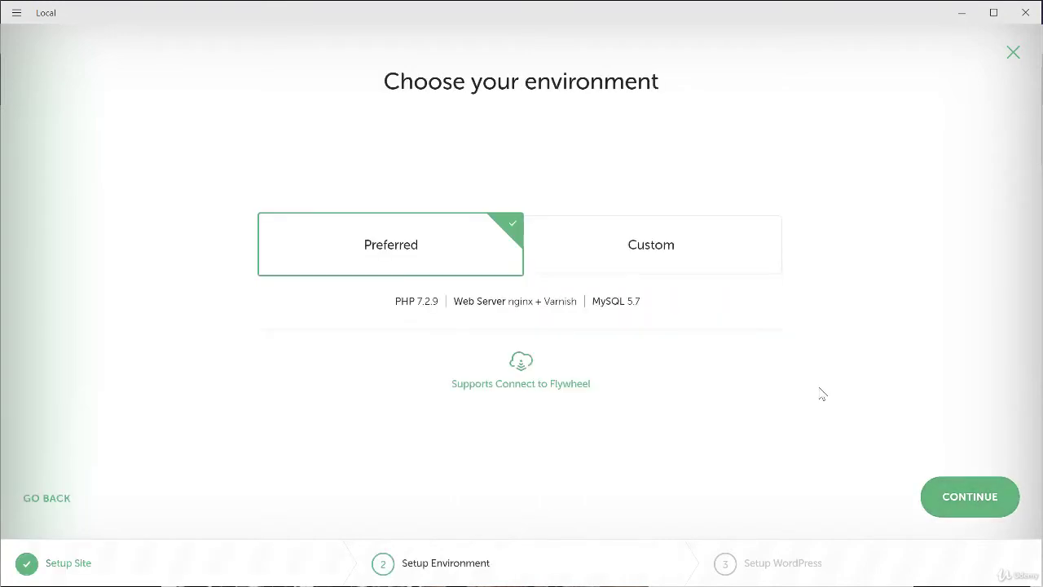
{"action": "left_click", "coordinate": [970, 498]}
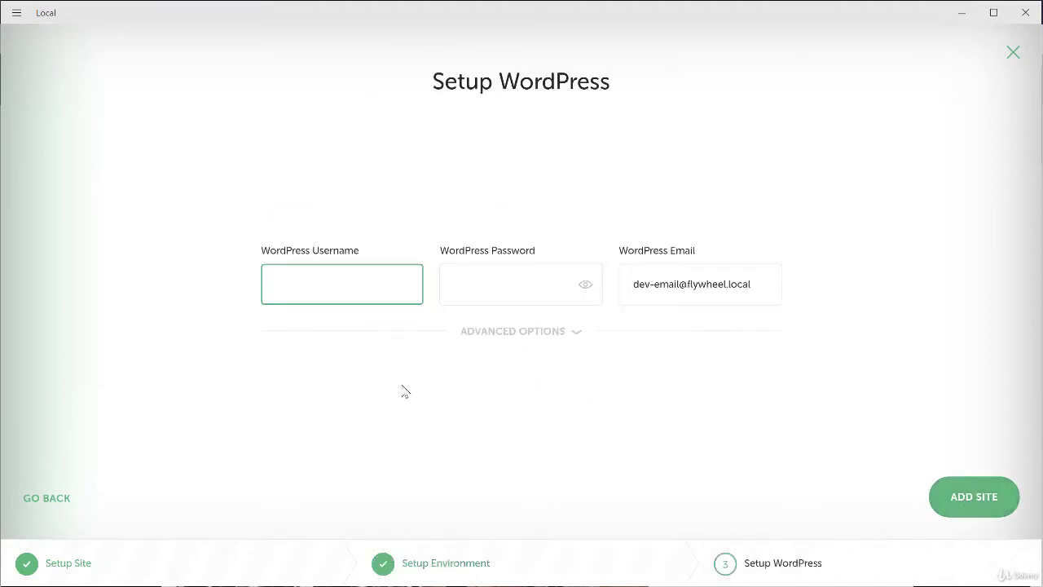
{"action": "type", "text": "greggdavis"}
{"action": "left_click", "coordinate": [478, 277]}
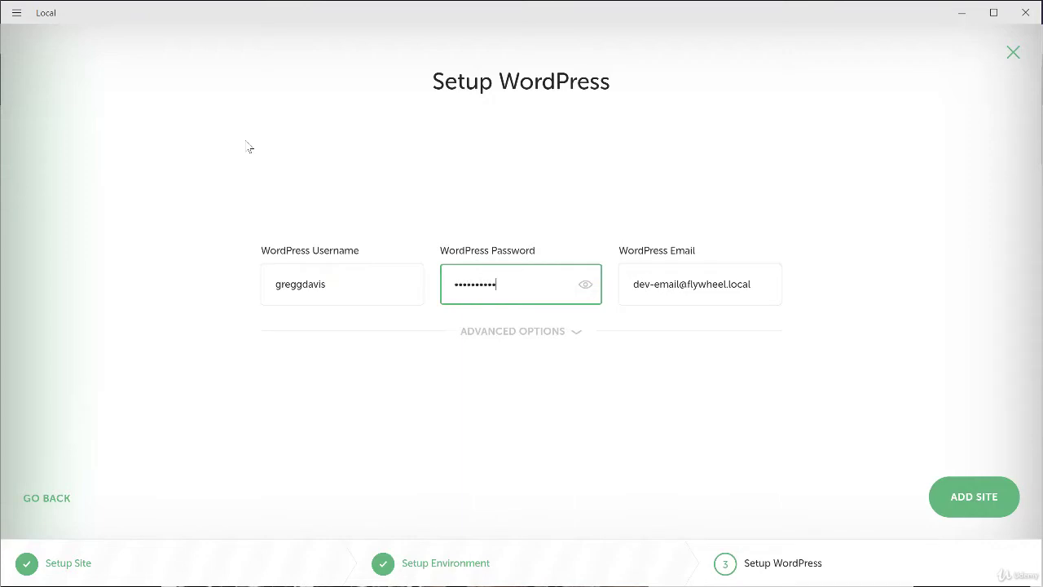
{"action": "type", "text": "•••"}
{"action": "left_click", "coordinate": [1004, 515]}
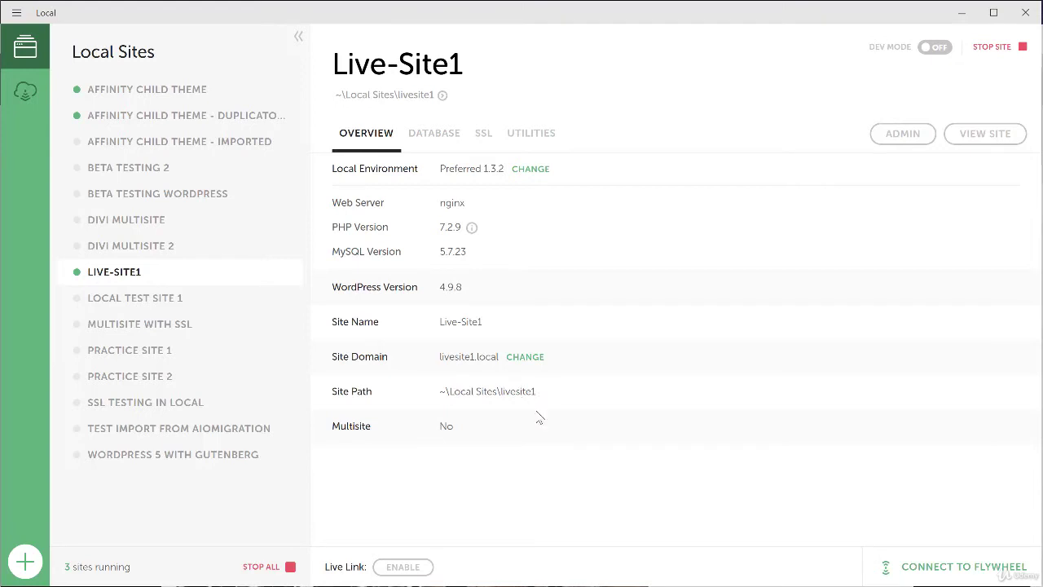
- Open Local Sites\livesite1\app\public in File Explorer
{"action": "key", "text": "alt+Tab"}
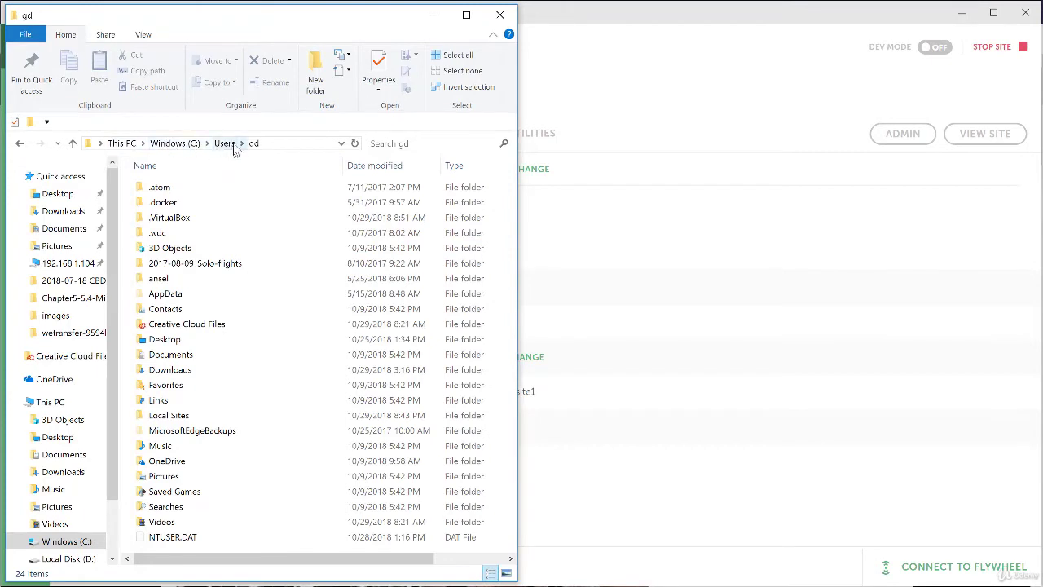
{"action": "double_click", "coordinate": [166, 421]}
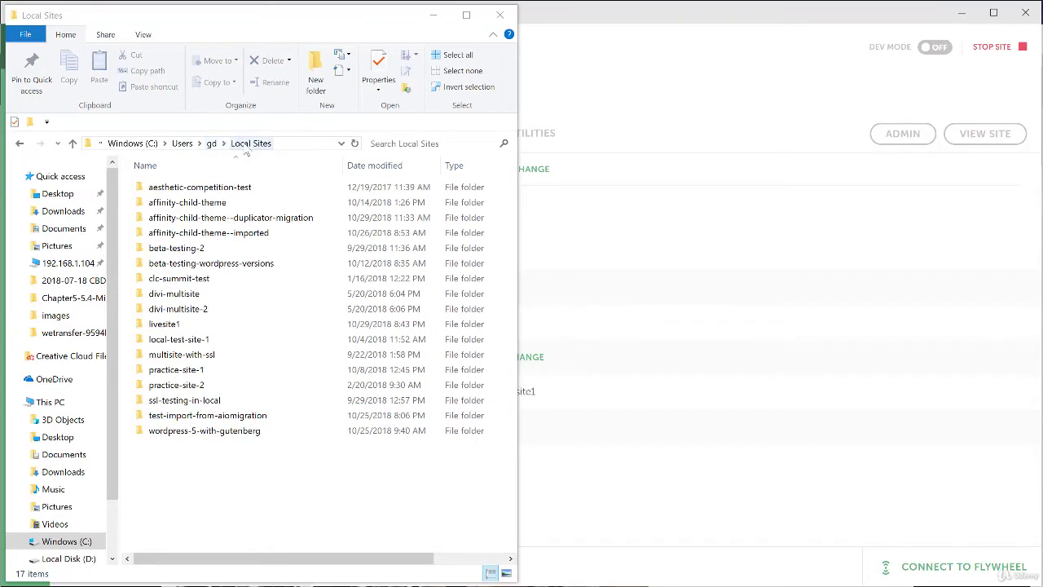
{"action": "left_click", "coordinate": [167, 326]}
{"action": "double_click", "coordinate": [164, 326]}
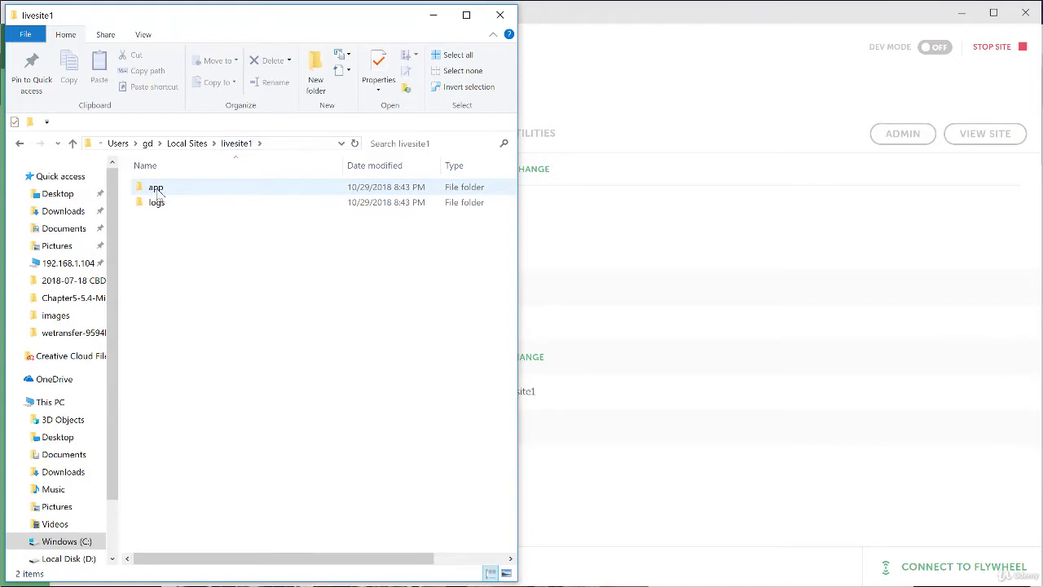
{"action": "double_click", "coordinate": [157, 189]}
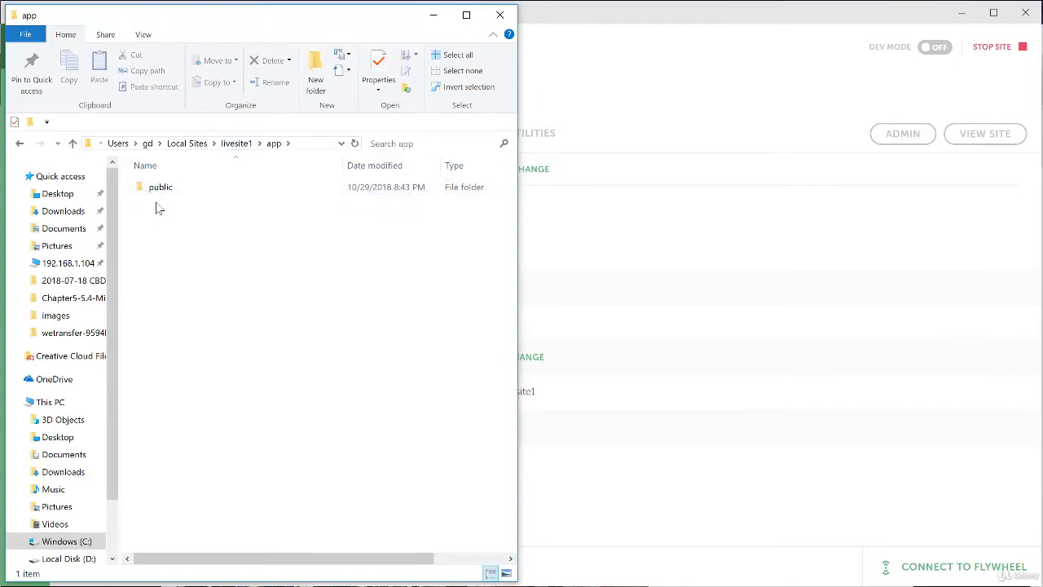
{"action": "double_click", "coordinate": [161, 189]}
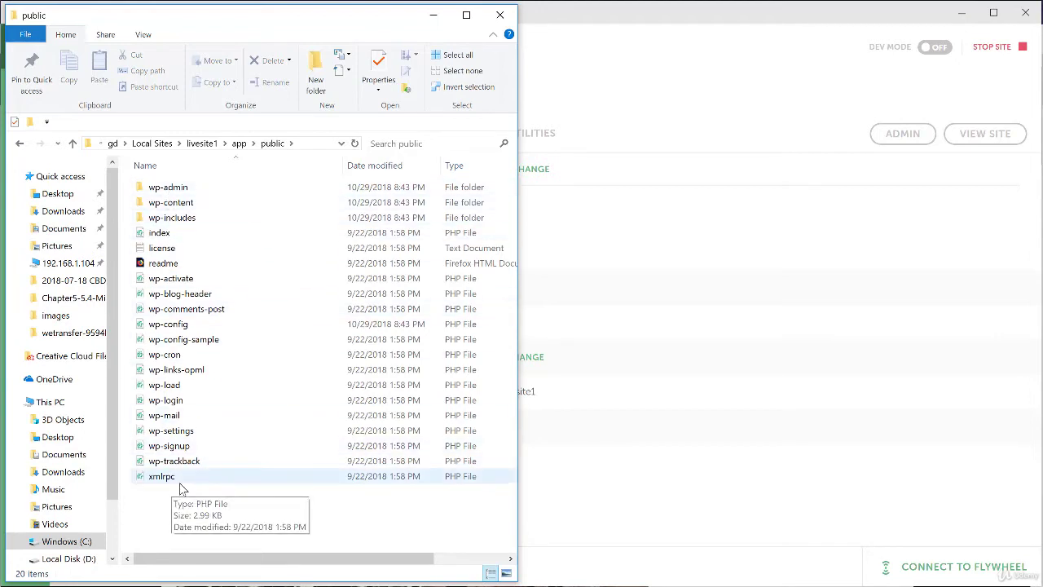
- Delete all 20 default WordPress items from the public folder and return to Local
{"action": "left_click_drag", "start_coordinate": [269, 515], "coordinate": [168, 189]}
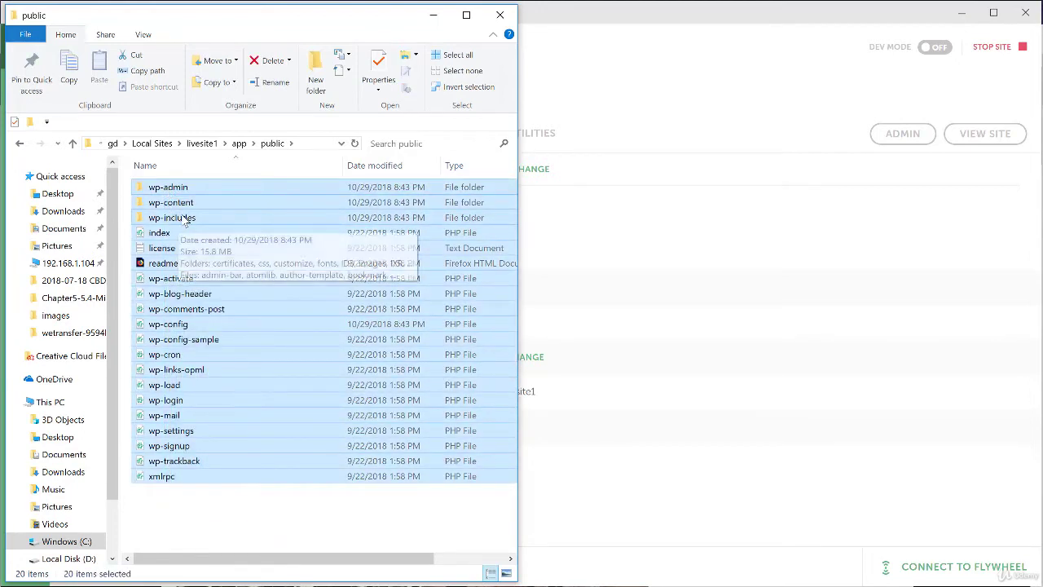
{"action": "key", "text": "Delete"}
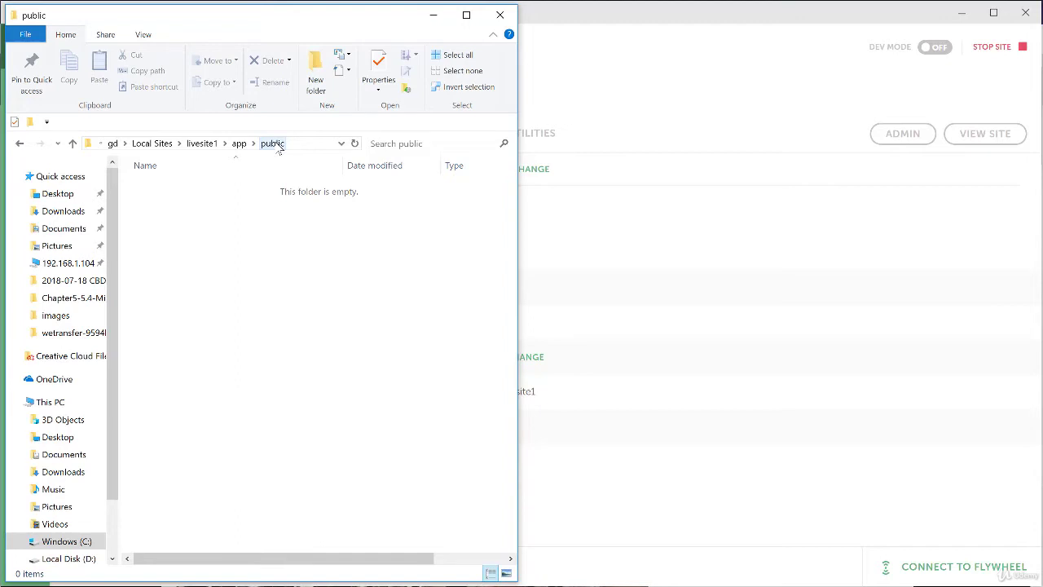
{"action": "left_click", "coordinate": [591, 434]}
{"action": "left_click", "coordinate": [650, 385]}
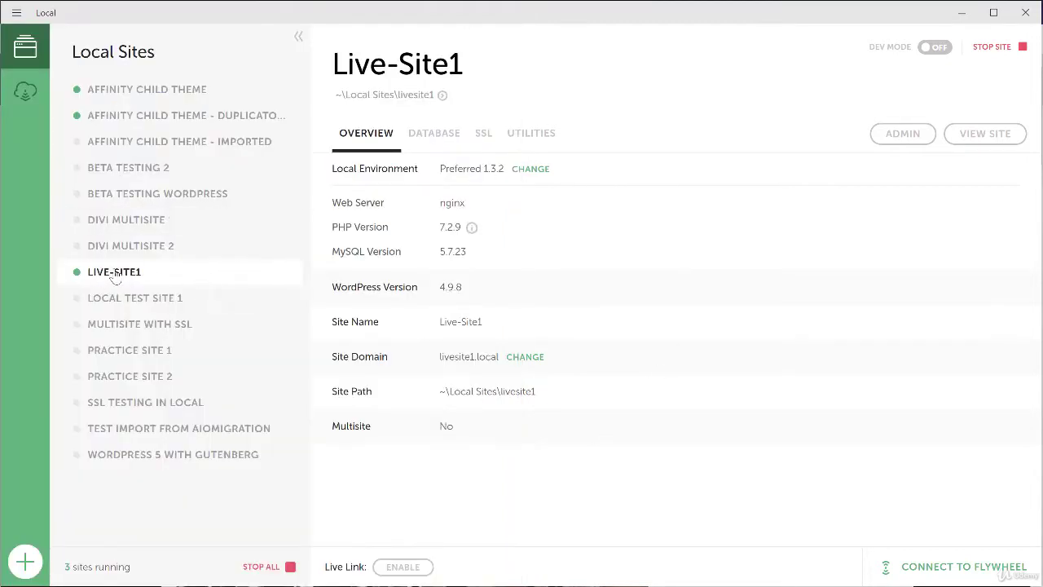
- Show Live-Site1's database details and open its 'local' database in Adminer
{"action": "left_click", "coordinate": [438, 140]}
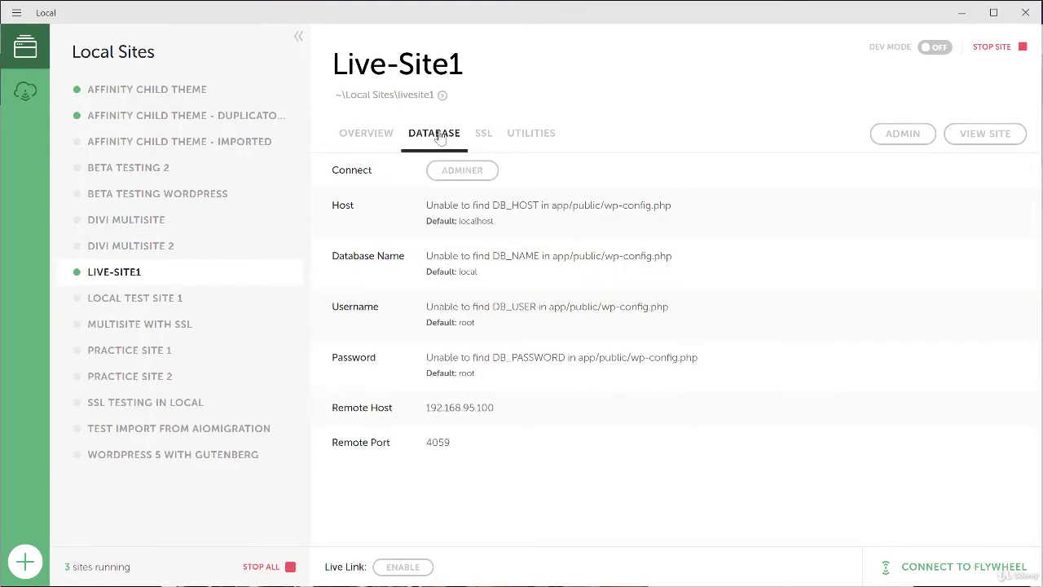
{"action": "left_click", "coordinate": [464, 171]}
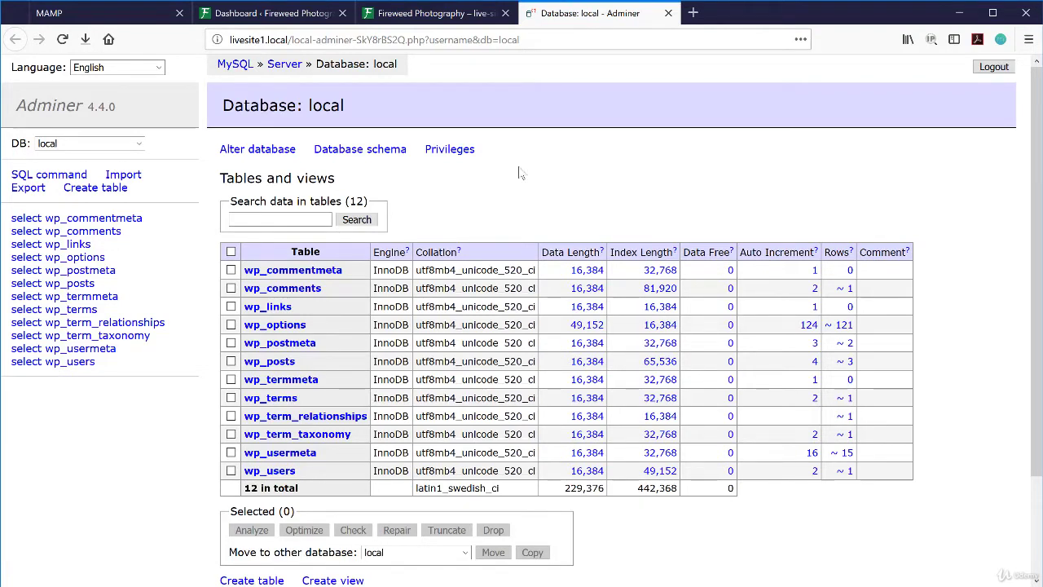
- Drop all 12 tables of the 'local' database in Adminer, then switch back to Local
{"action": "left_click", "coordinate": [231, 252]}
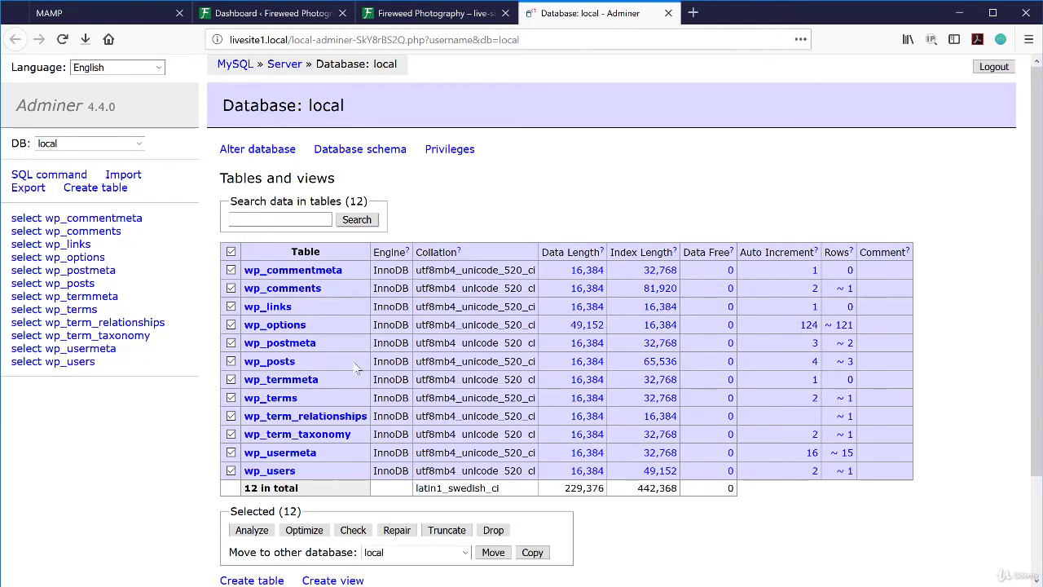
{"action": "left_click", "coordinate": [494, 530]}
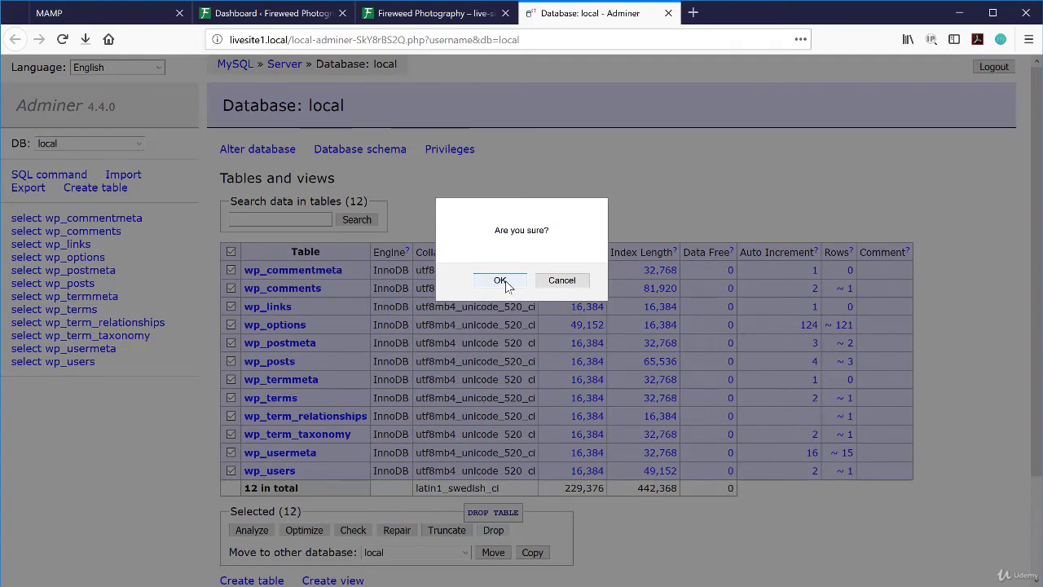
{"action": "left_click", "coordinate": [500, 281]}
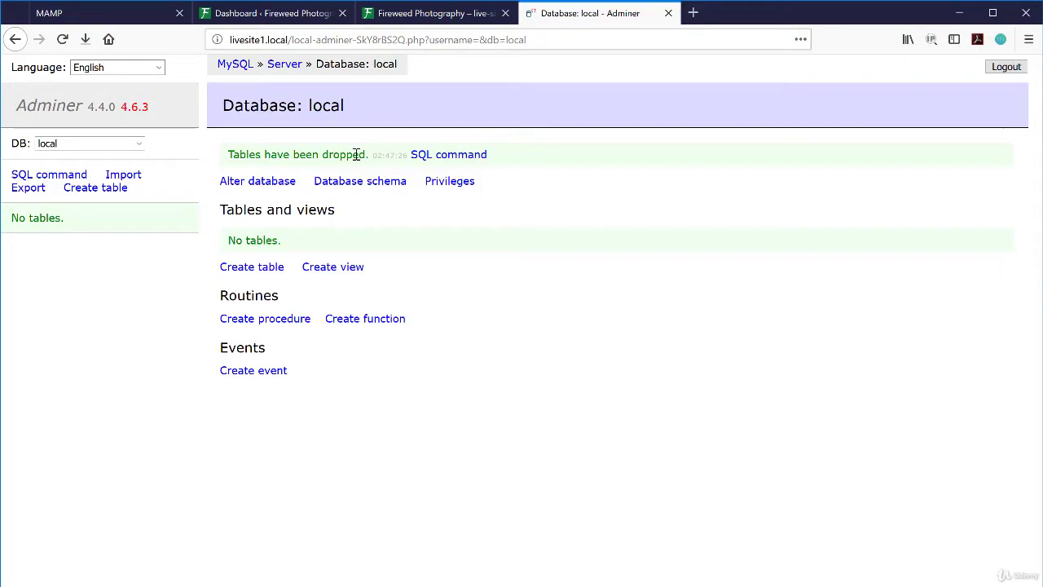
{"action": "key", "text": "alt+Tab"}
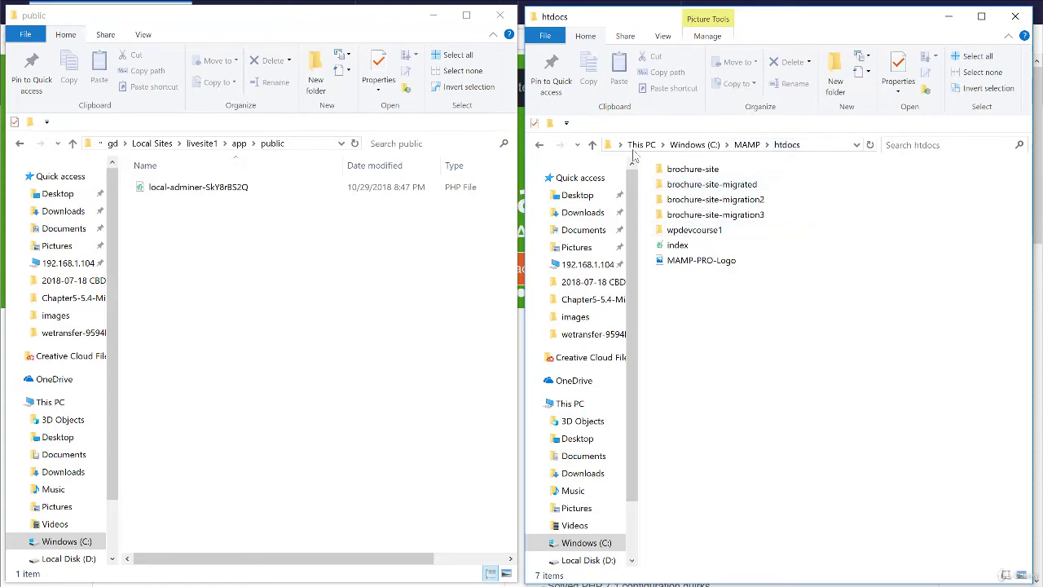
- Create an empty live-site1 folder in MAMP's htdocs and open it
{"action": "left_click", "coordinate": [550, 123]}
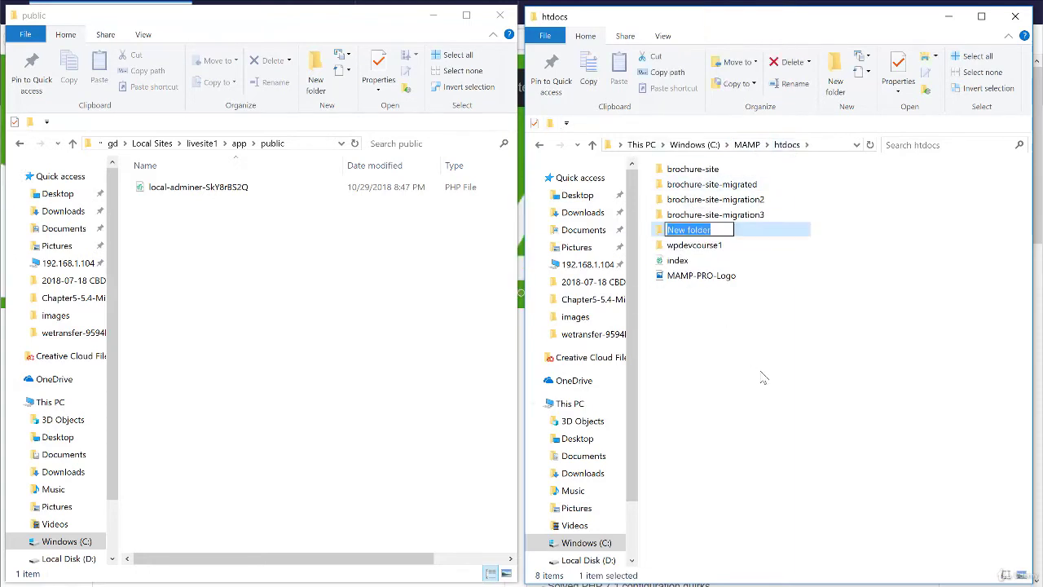
{"action": "type", "text": "live-"}
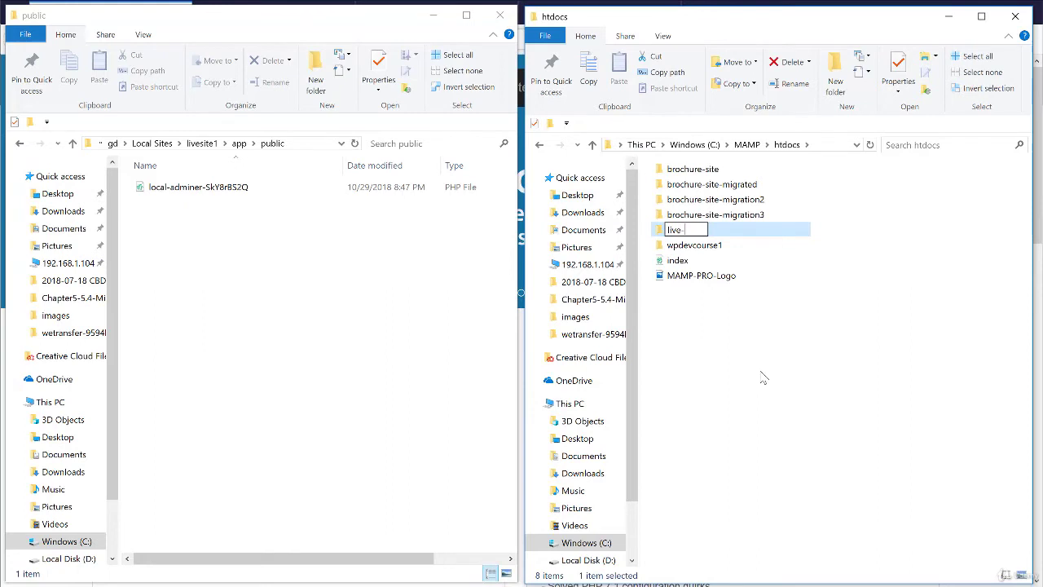
{"action": "type", "text": "site1"}
{"action": "left_click", "coordinate": [707, 263]}
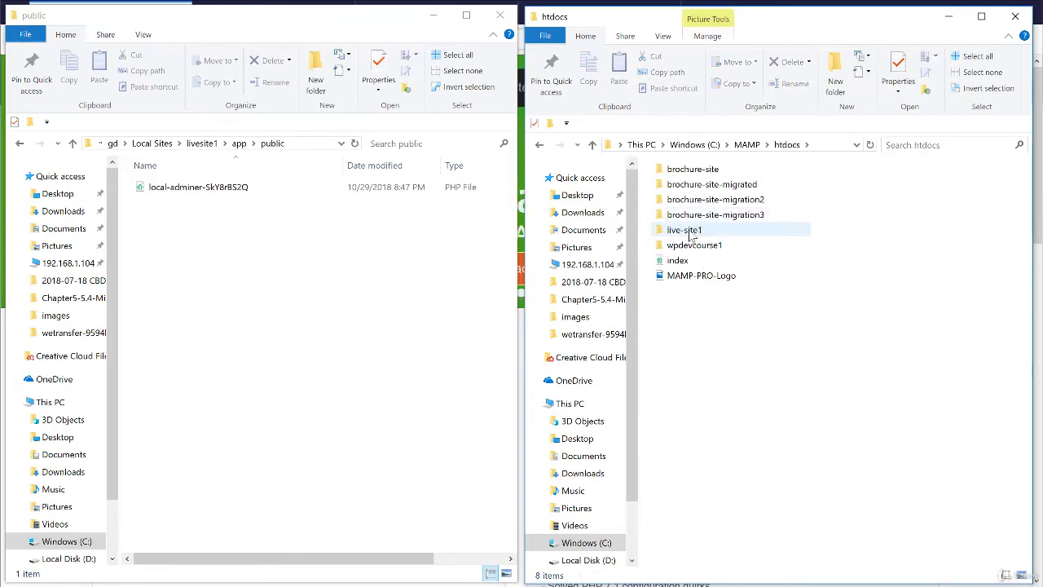
{"action": "double_click", "coordinate": [691, 234]}
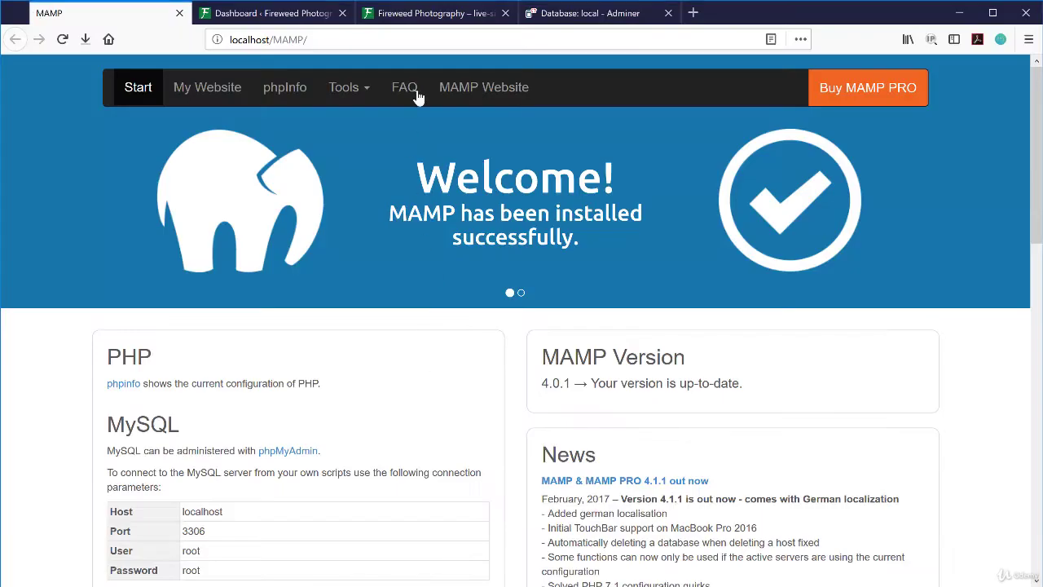
- Create a new empty live-site1 database in MAMP's phpMyAdmin
{"action": "left_click", "coordinate": [351, 96]}
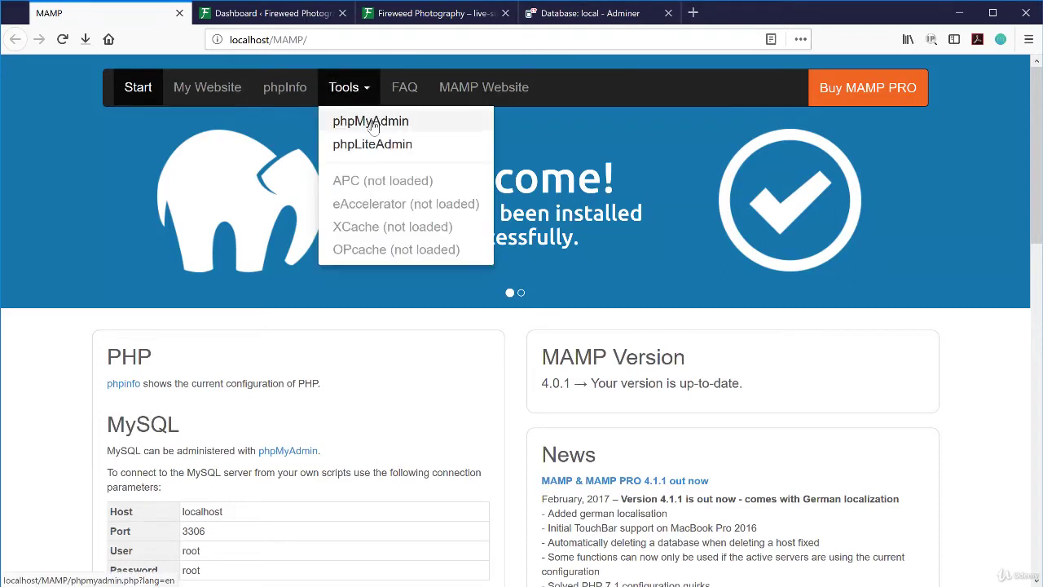
{"action": "left_click", "coordinate": [384, 395]}
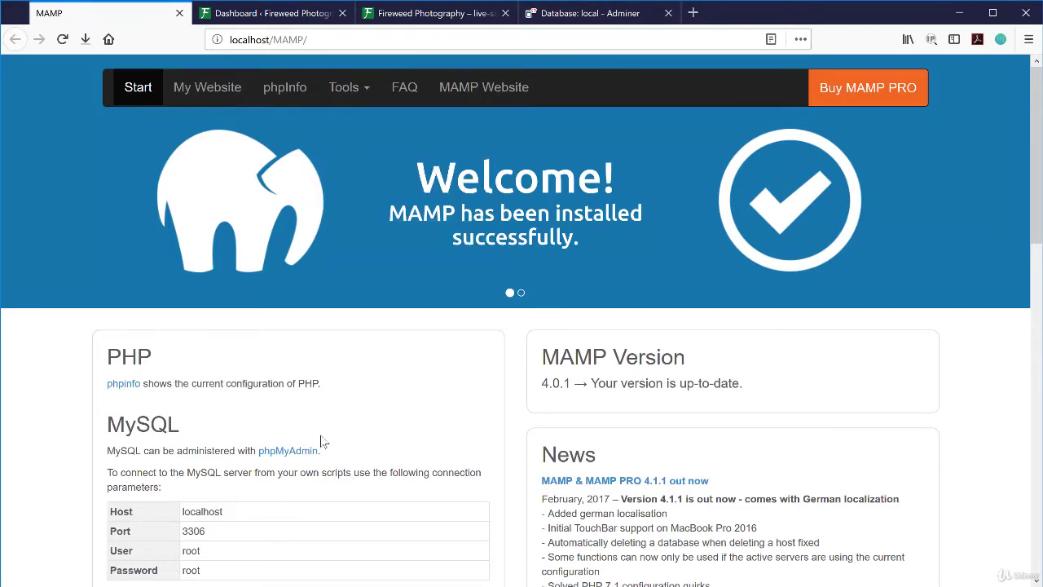
{"action": "left_click", "coordinate": [307, 453]}
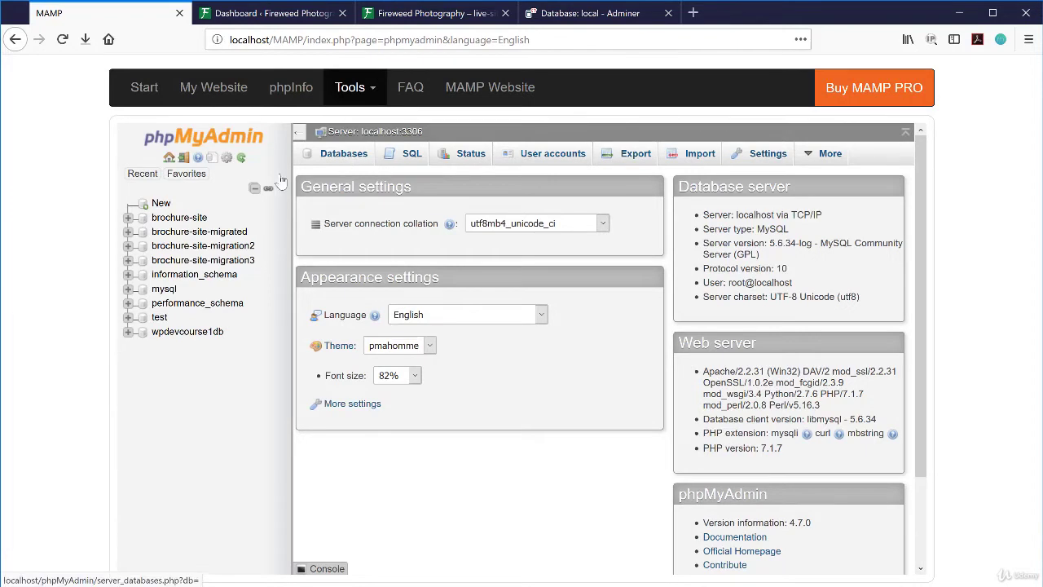
{"action": "left_click", "coordinate": [161, 205]}
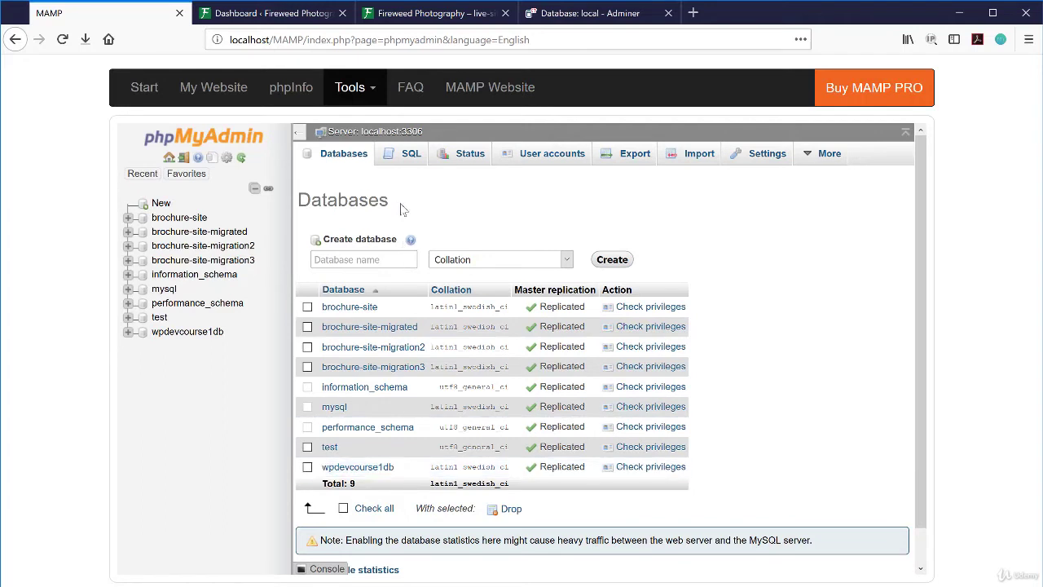
{"action": "left_click", "coordinate": [359, 259]}
{"action": "type", "text": "l"}
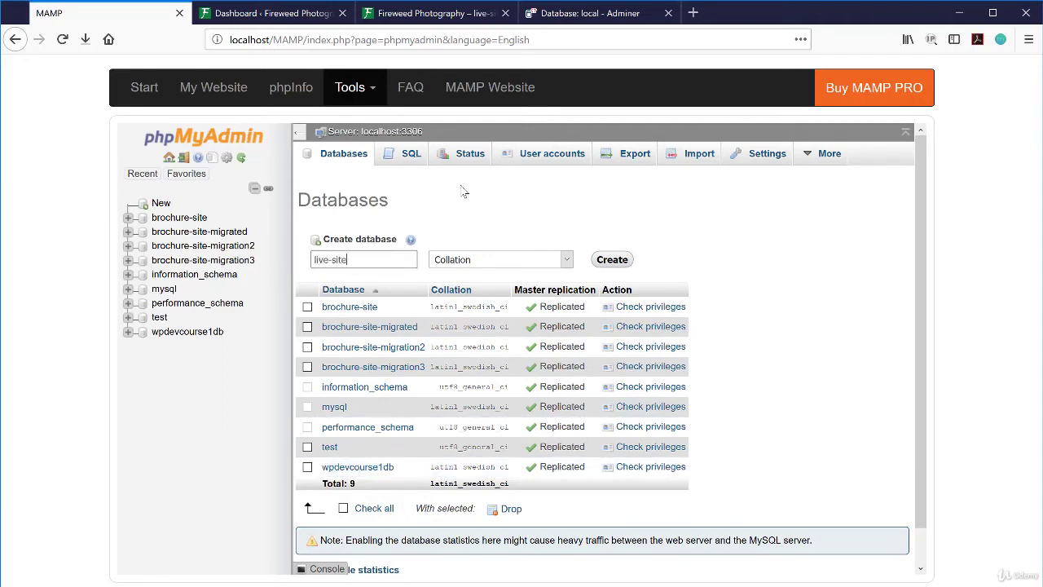
{"action": "type", "text": "ive-site1"}
{"action": "left_click", "coordinate": [613, 261]}
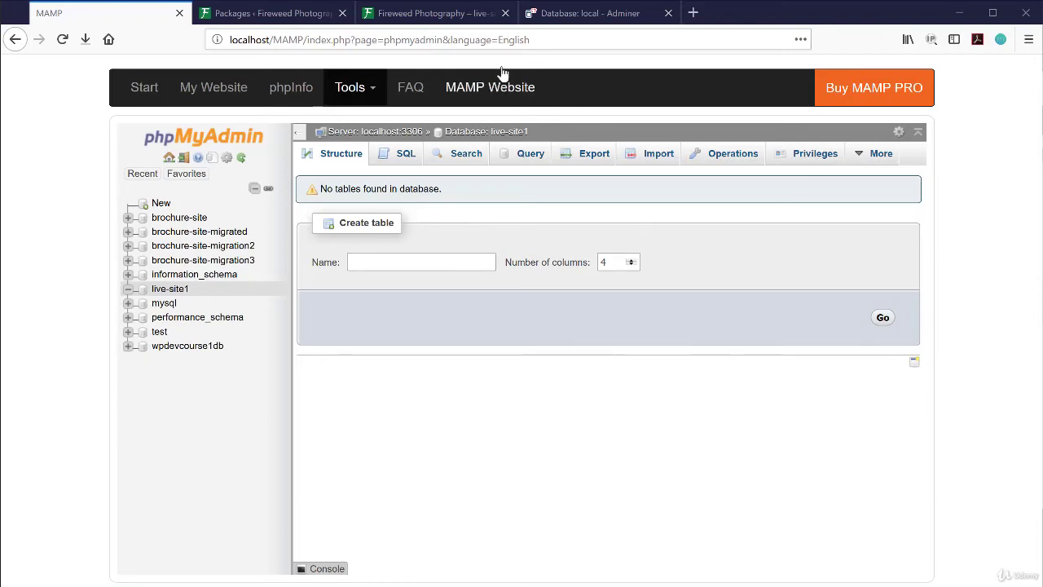
- Open the live Fireweed Photography site's Duplicator Packages page in wp-admin
{"action": "left_click", "coordinate": [434, 14]}
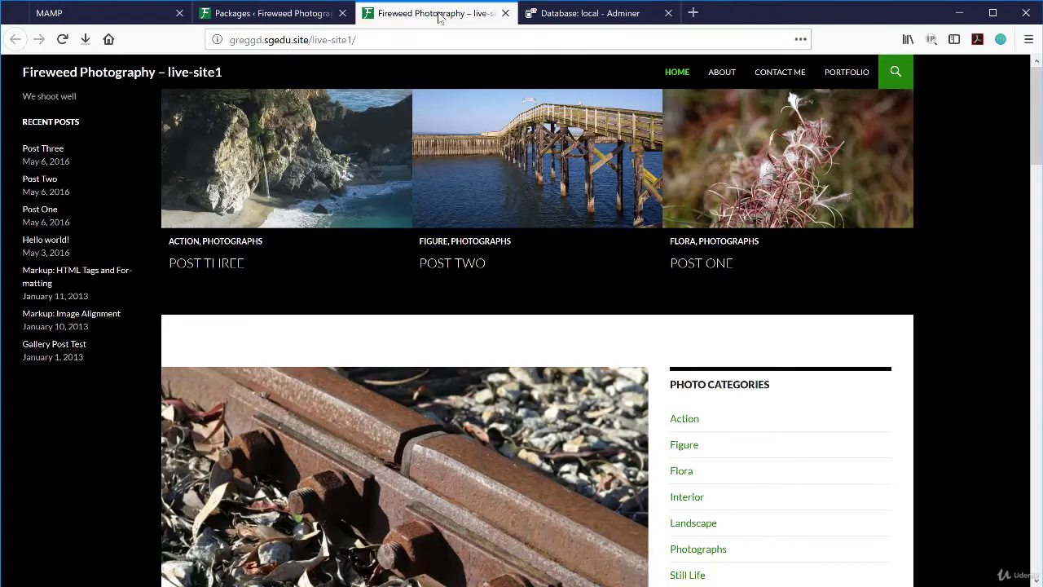
{"action": "left_click", "coordinate": [308, 13]}
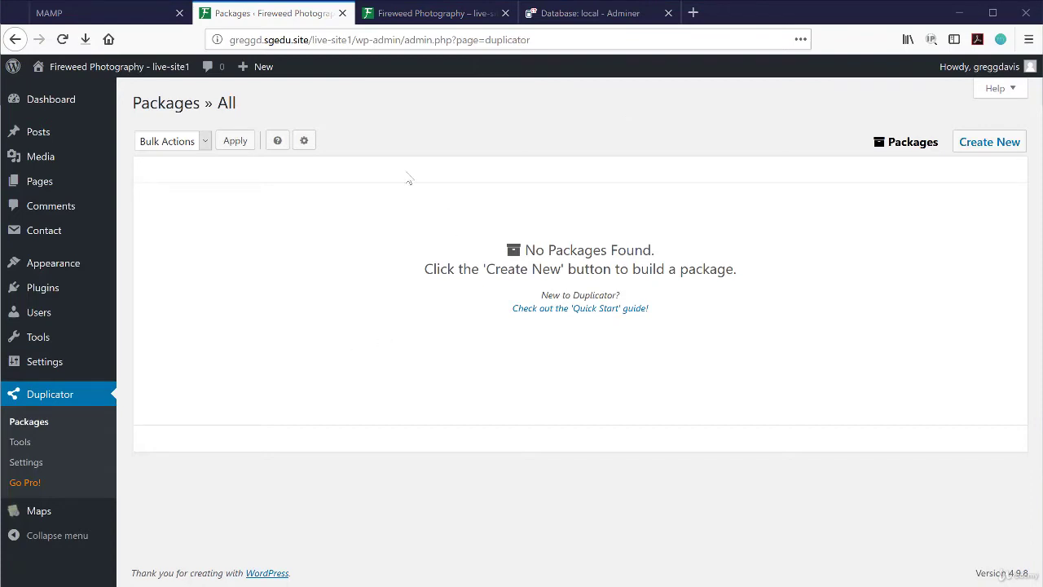
- Create a new Duplicator package and build it after the system scan
{"action": "left_click", "coordinate": [1003, 143]}
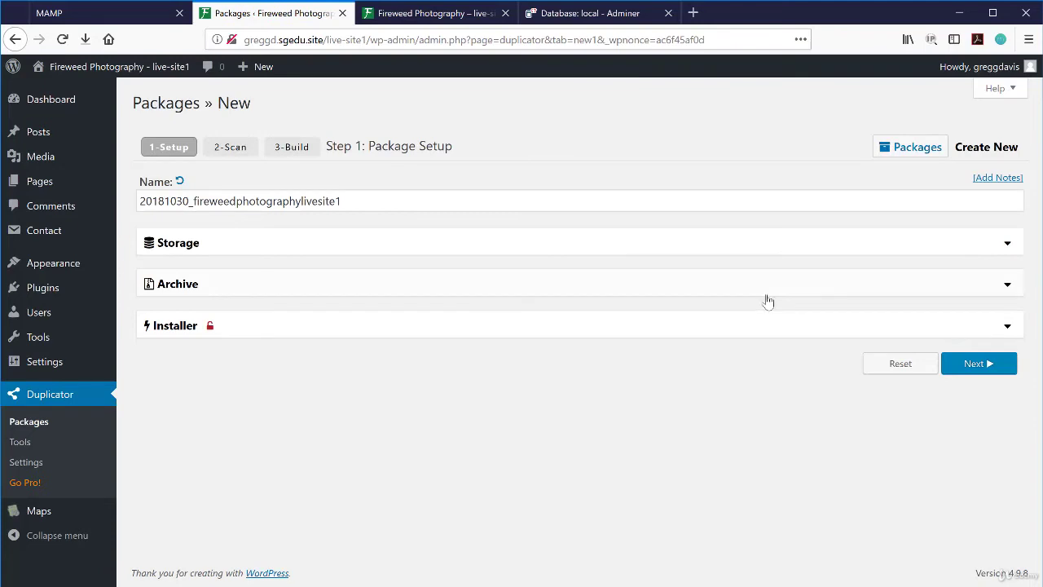
{"action": "left_click", "coordinate": [982, 368]}
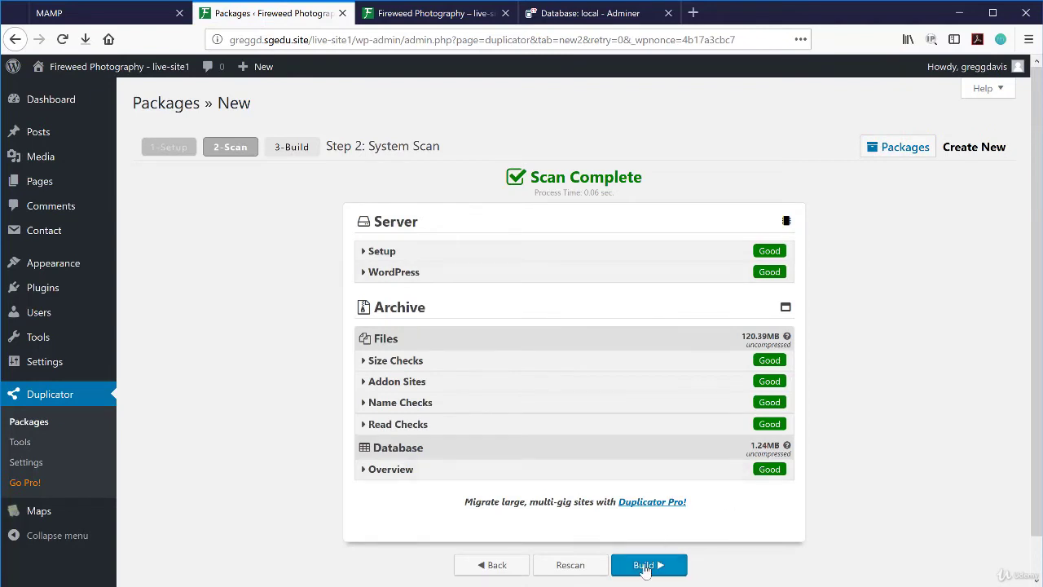
{"action": "left_click", "coordinate": [644, 567]}
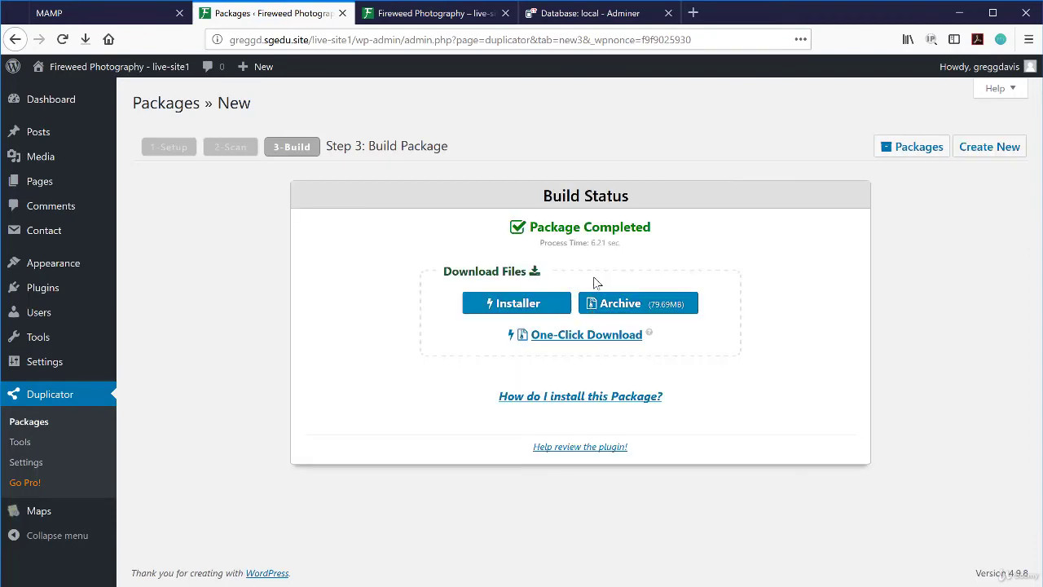
- Download the package's installer.php and archive zip with One-Click Download
{"action": "left_click", "coordinate": [573, 337]}
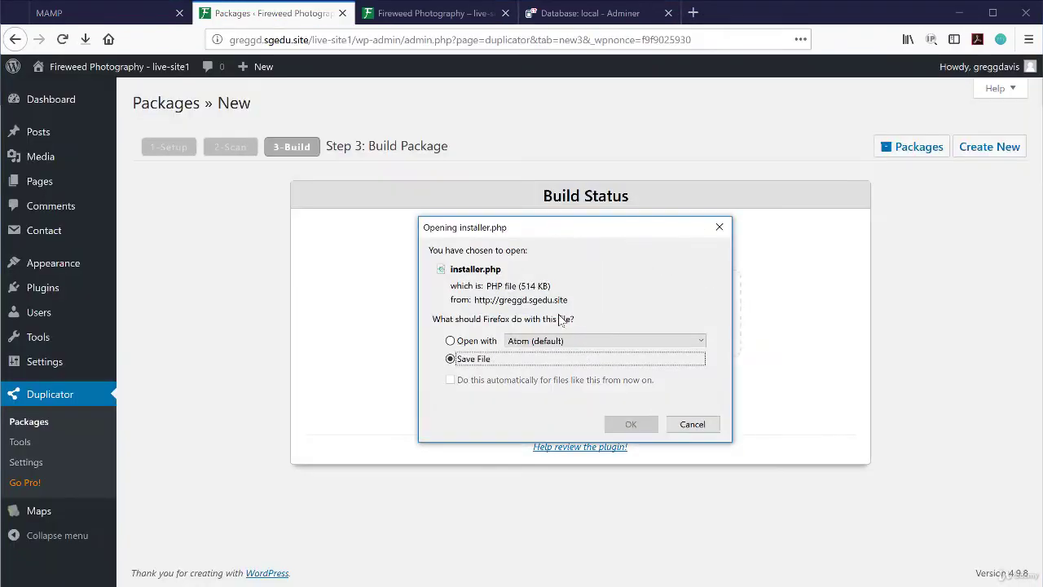
{"action": "left_click", "coordinate": [636, 425]}
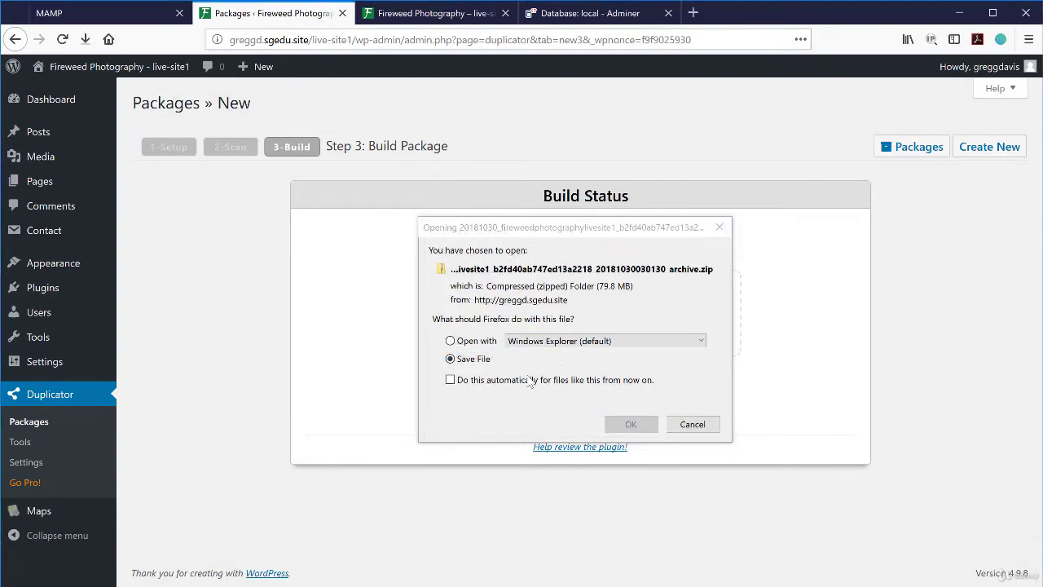
{"action": "left_click", "coordinate": [631, 425]}
{"action": "left_click", "coordinate": [630, 426]}
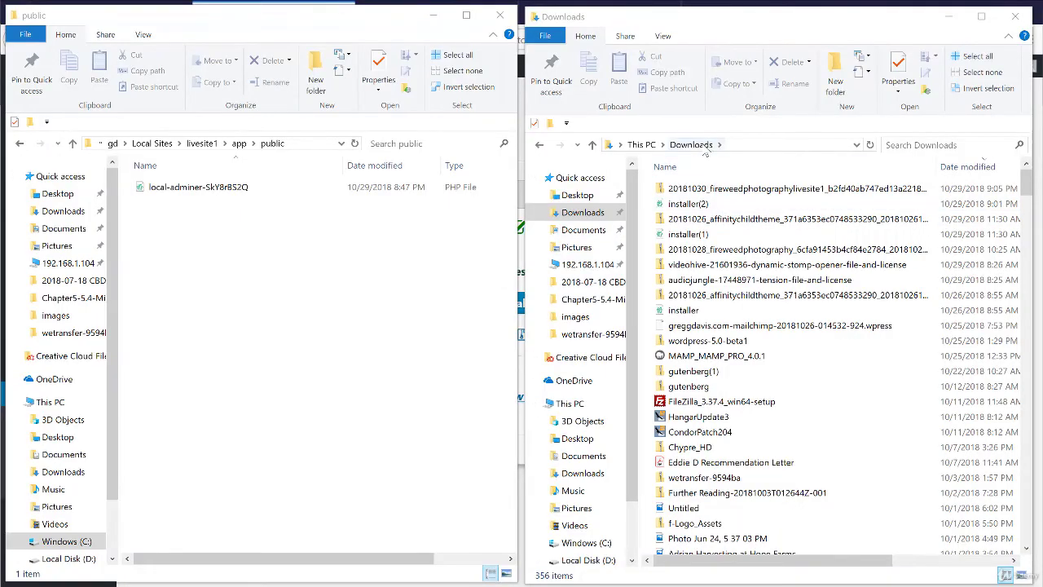
- Move the Duplicator archive zip and installer(2) from Downloads into Livesite1's public folder
{"action": "left_click", "coordinate": [750, 192]}
{"action": "left_click_drag", "start_coordinate": [752, 194], "coordinate": [225, 334]}
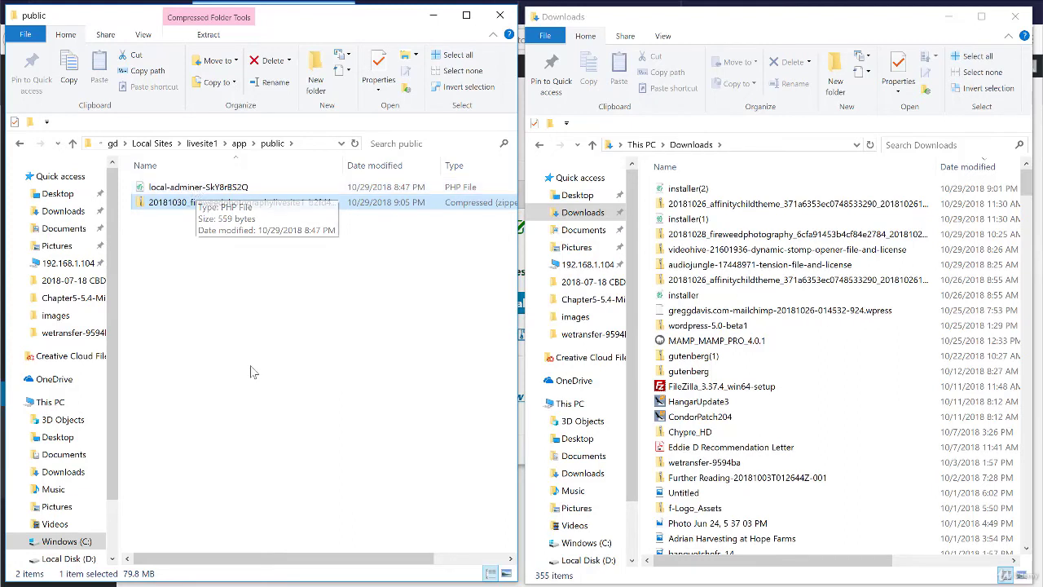
{"action": "left_click", "coordinate": [685, 189]}
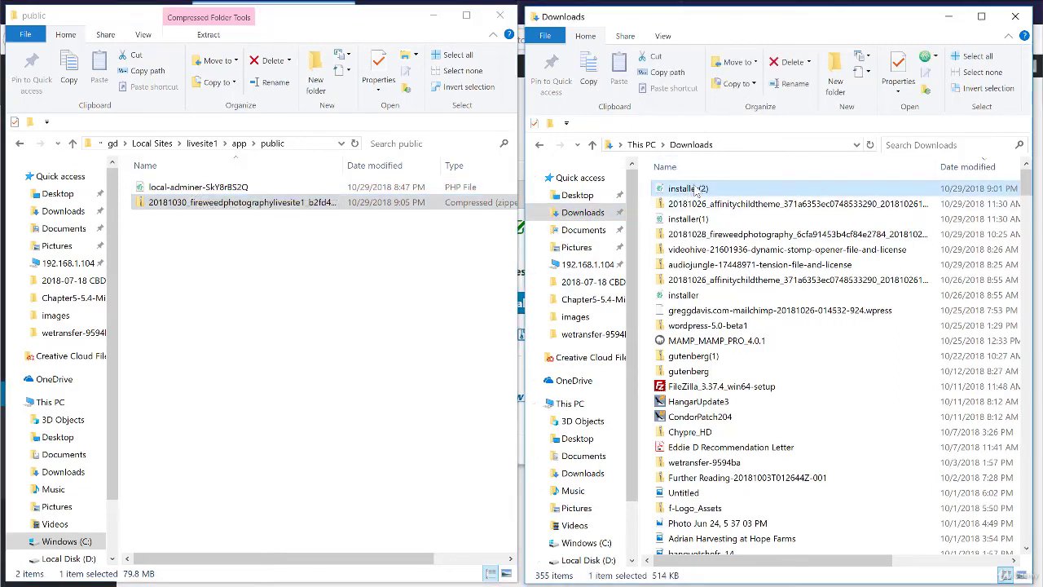
{"action": "left_click_drag", "start_coordinate": [689, 189], "coordinate": [232, 342]}
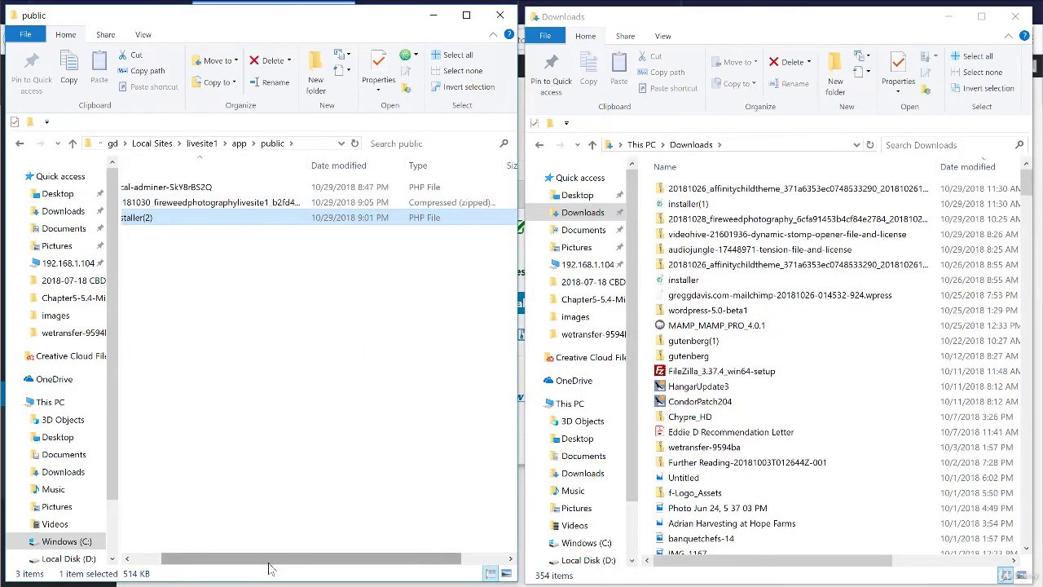
- Rename installer(2) in the public folder to installer
{"action": "left_click_drag", "start_coordinate": [271, 562], "coordinate": [220, 564]}
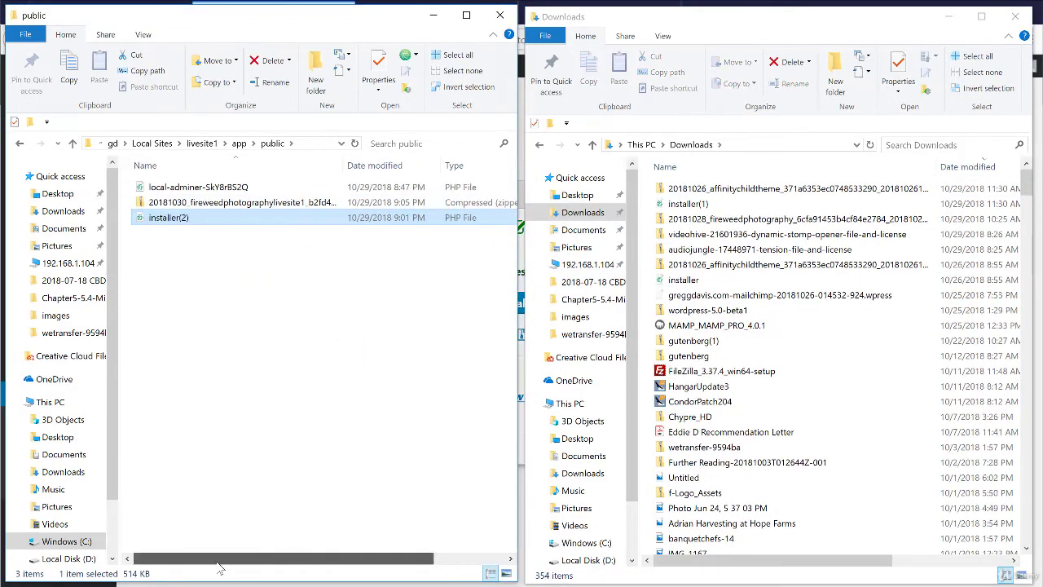
{"action": "left_click", "coordinate": [174, 222]}
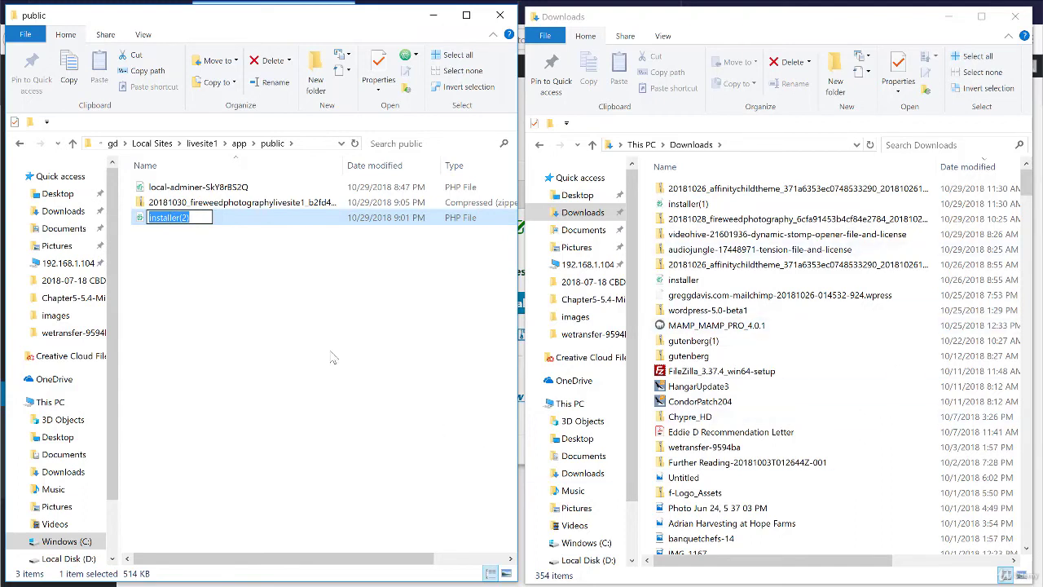
{"action": "left_click", "coordinate": [184, 218]}
{"action": "key", "text": "BackSpace"}
{"action": "key", "text": "BackSpace"}
{"action": "left_click", "coordinate": [225, 353]}
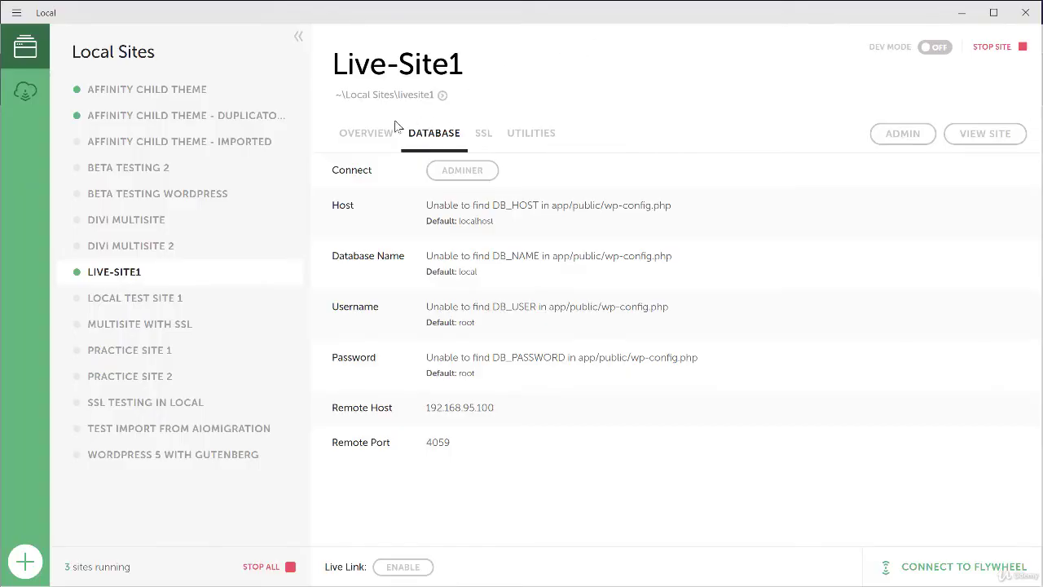
- Copy the site domain livesite1.local from Live-Site1's Overview, then start a new browser tab
{"action": "left_click", "coordinate": [367, 134]}
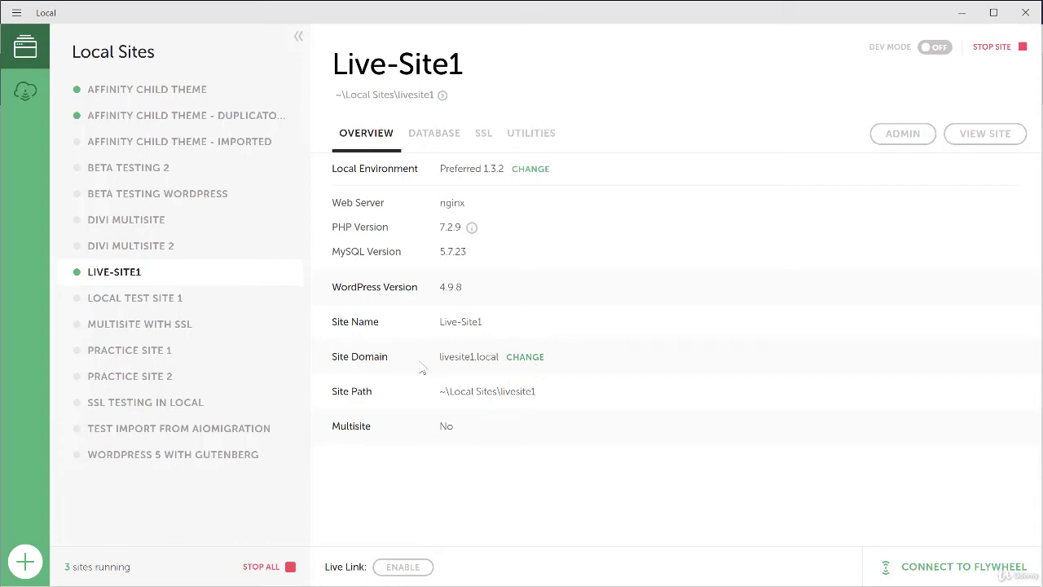
{"action": "left_click_drag", "start_coordinate": [440, 357], "coordinate": [500, 356]}
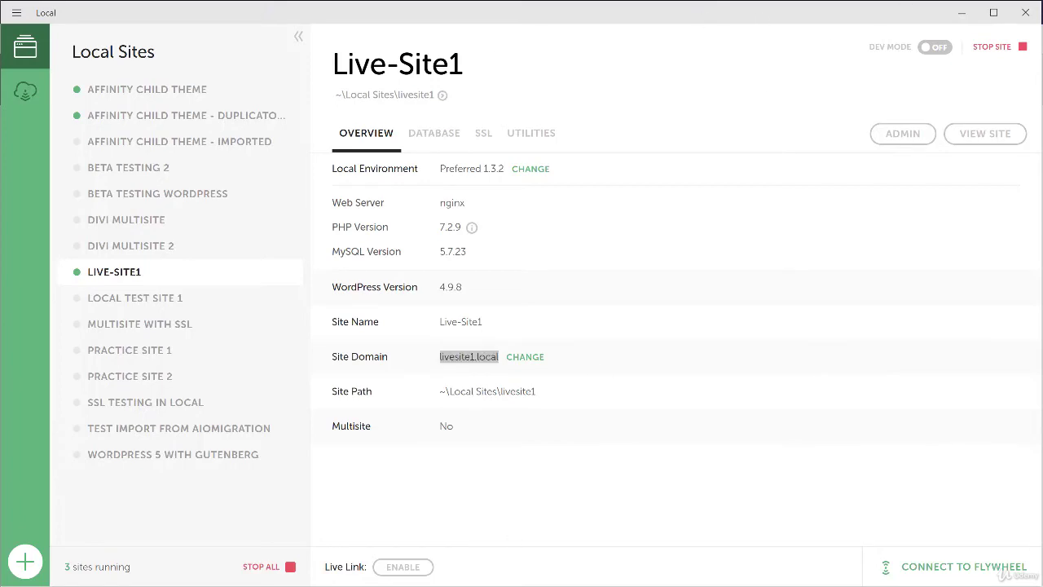
{"action": "key", "text": "alt+Tab"}
{"action": "left_click", "coordinate": [693, 13]}
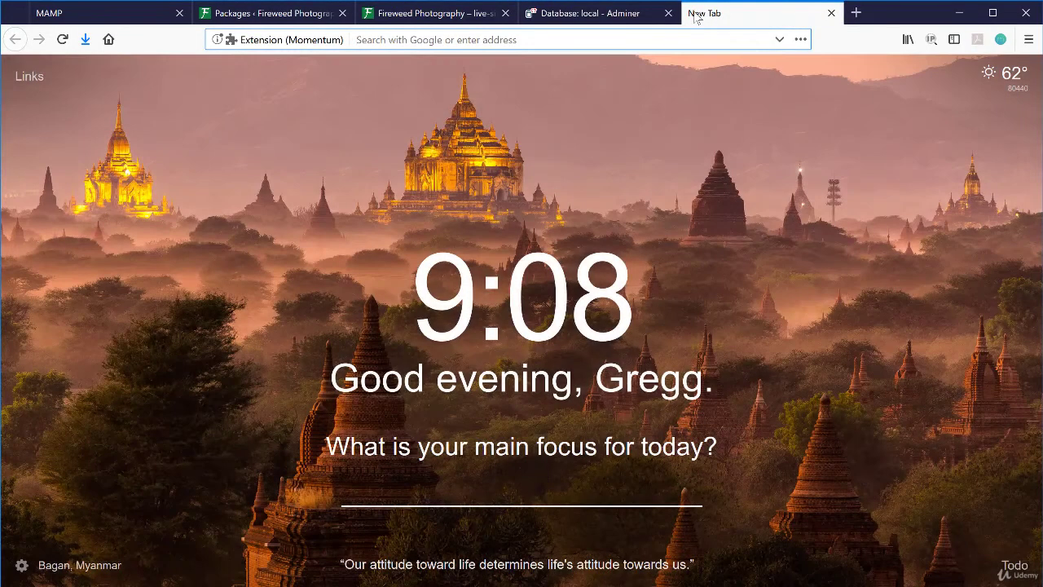
- Load livesite1.local/installer.php, accept the terms and notices, and deploy the archive
{"action": "type", "text": "livesite1.local"}
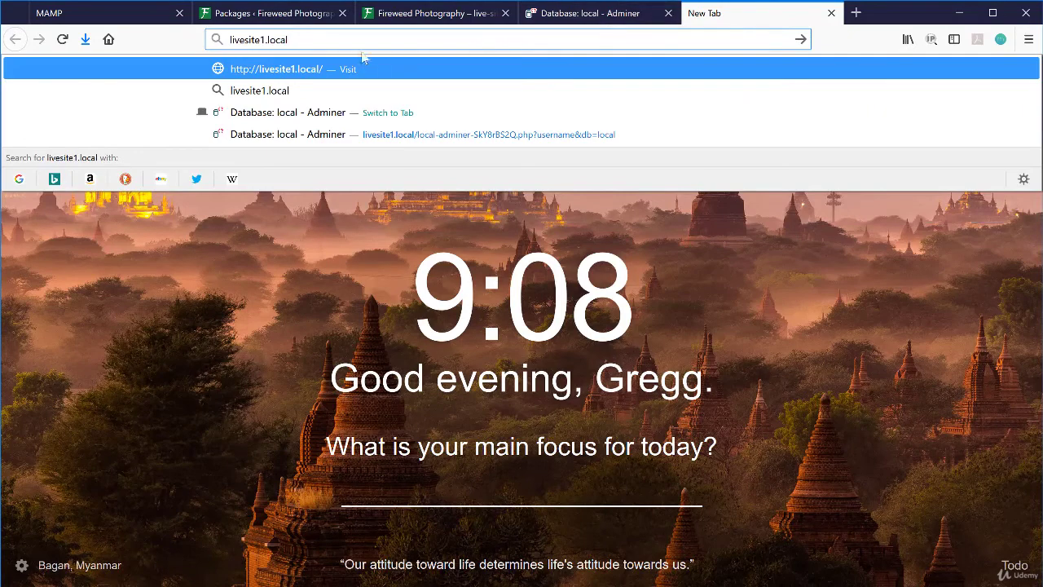
{"action": "type", "text": "/"}
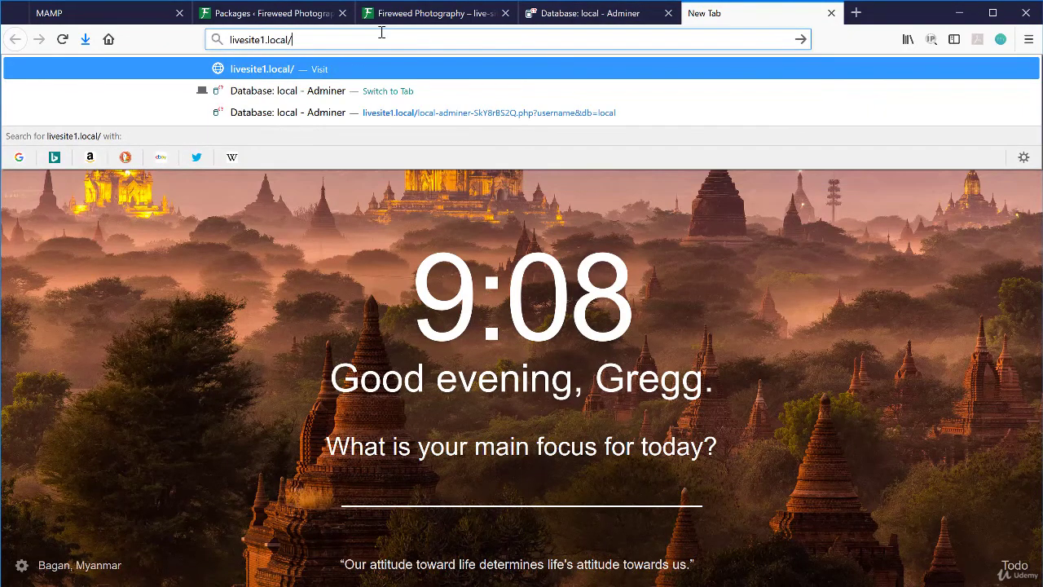
{"action": "type", "text": "installer.php"}
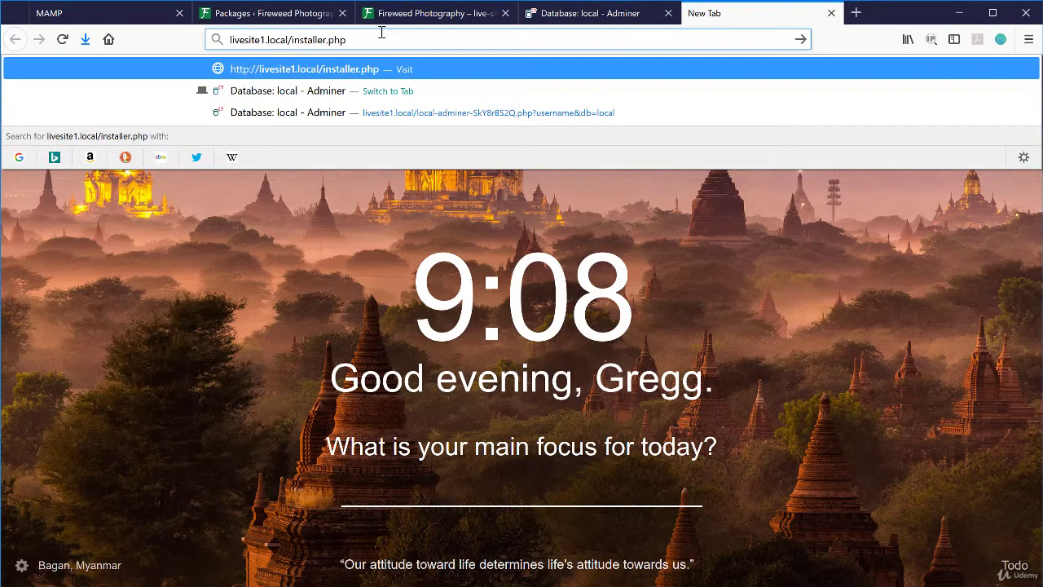
{"action": "key", "text": "Return"}
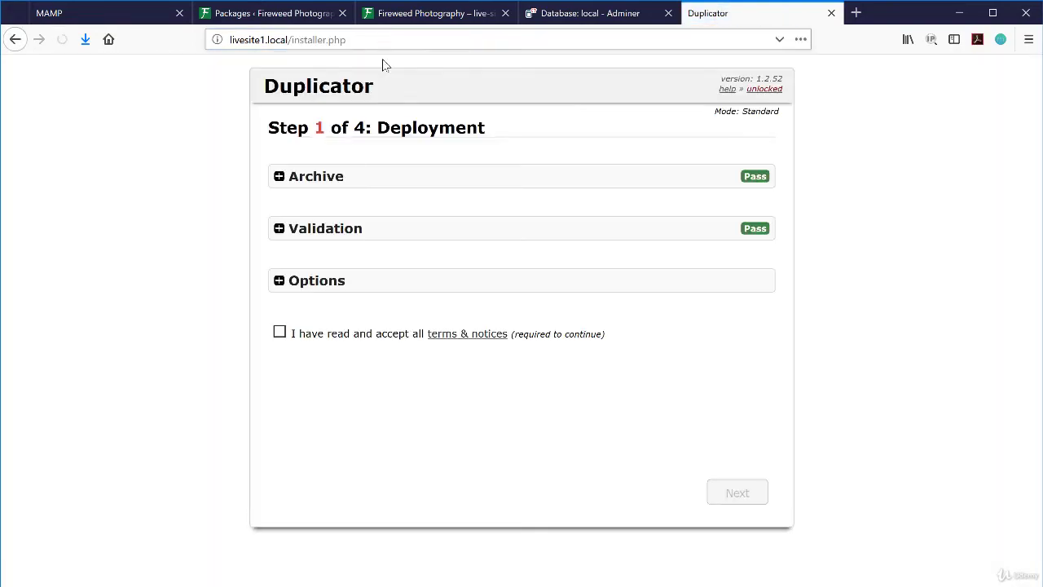
{"action": "left_click", "coordinate": [280, 333]}
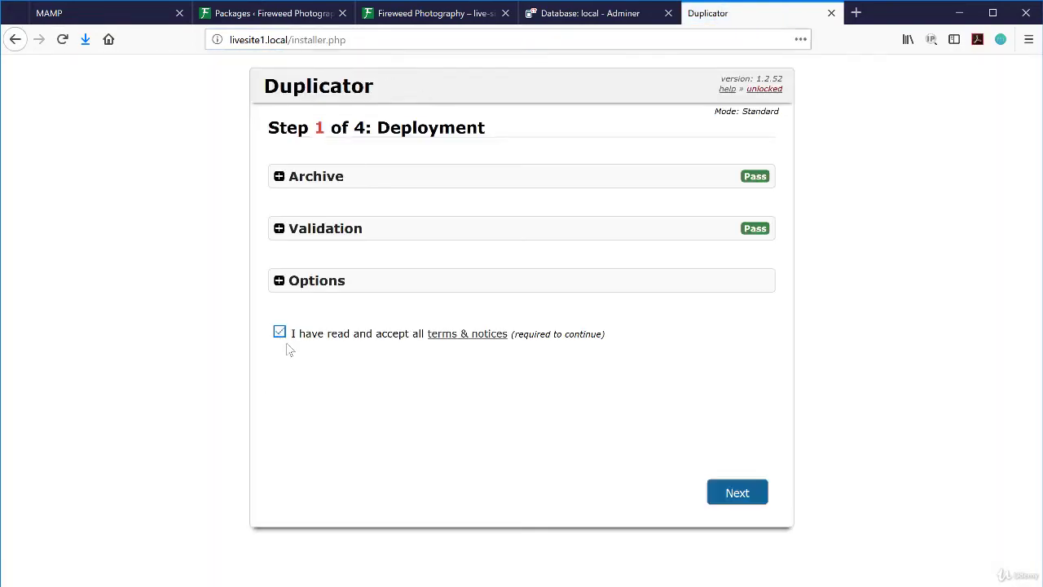
{"action": "left_click", "coordinate": [718, 493]}
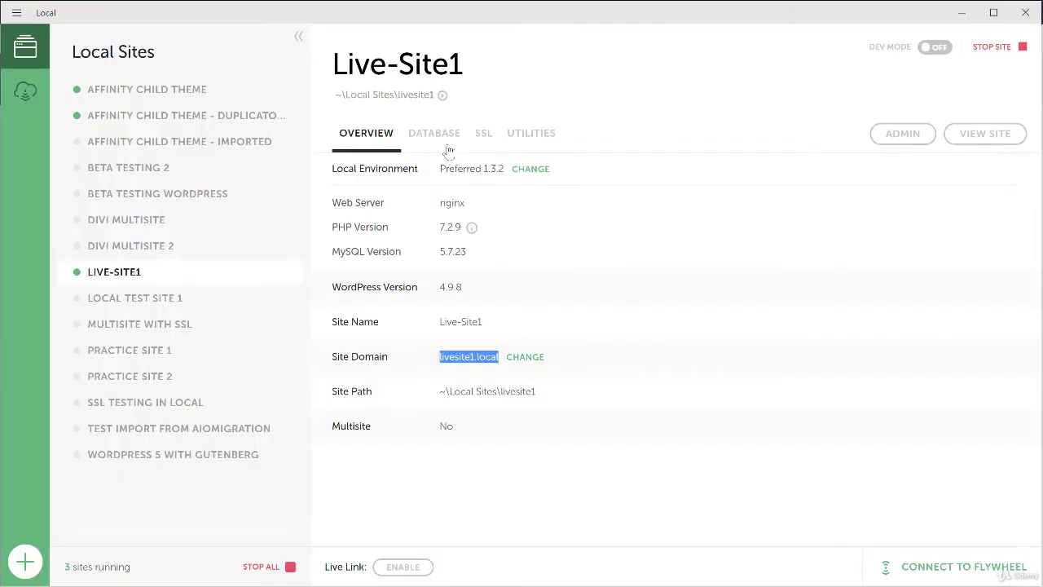
- Enter Local's database credentials (database local, user root, its password) and confirm the database install
{"action": "left_click", "coordinate": [444, 137]}
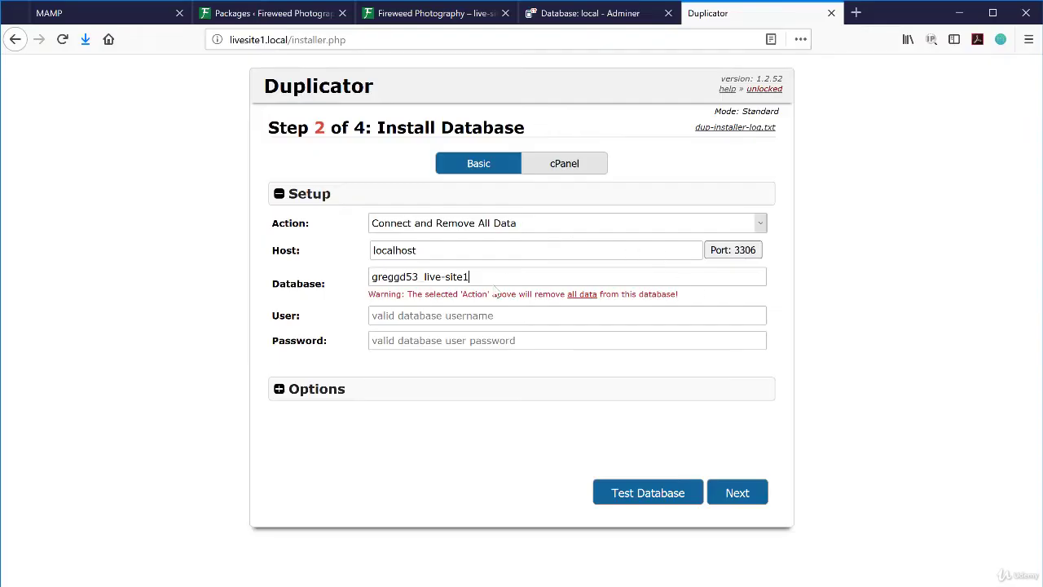
{"action": "left_click_drag", "start_coordinate": [487, 277], "coordinate": [335, 277]}
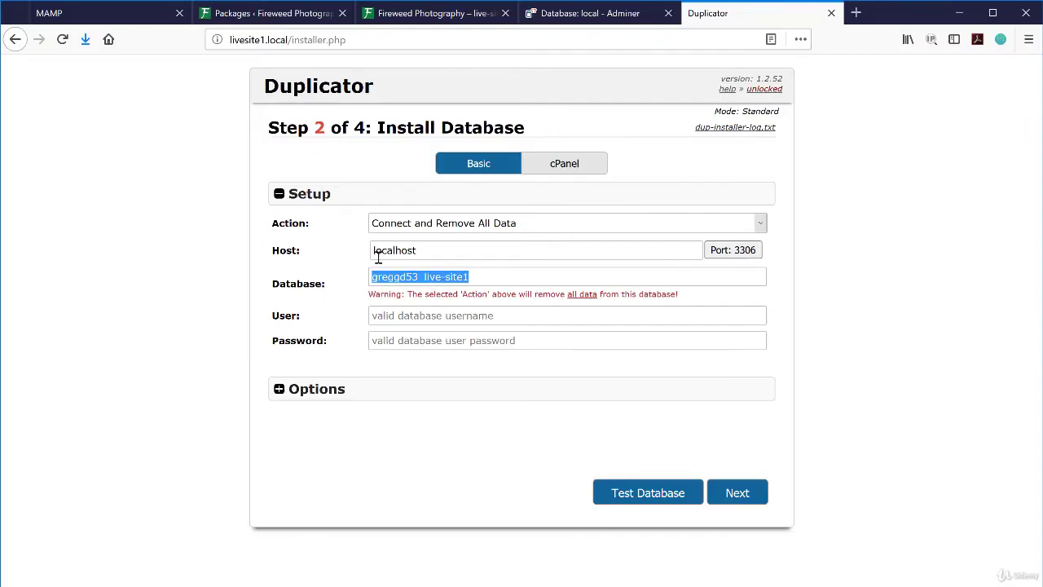
{"action": "key", "text": "BackSpace"}
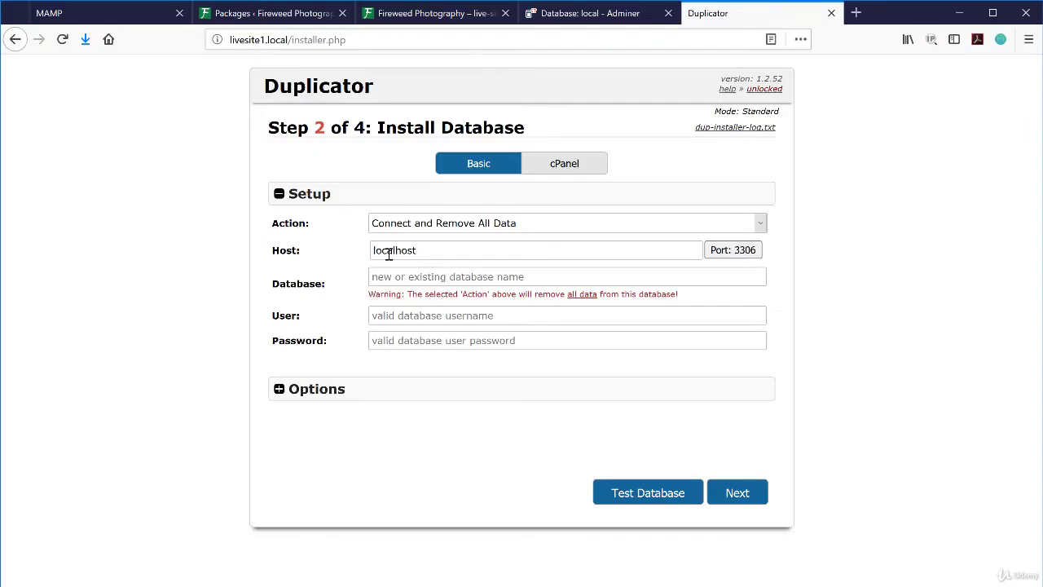
{"action": "type", "text": "local"}
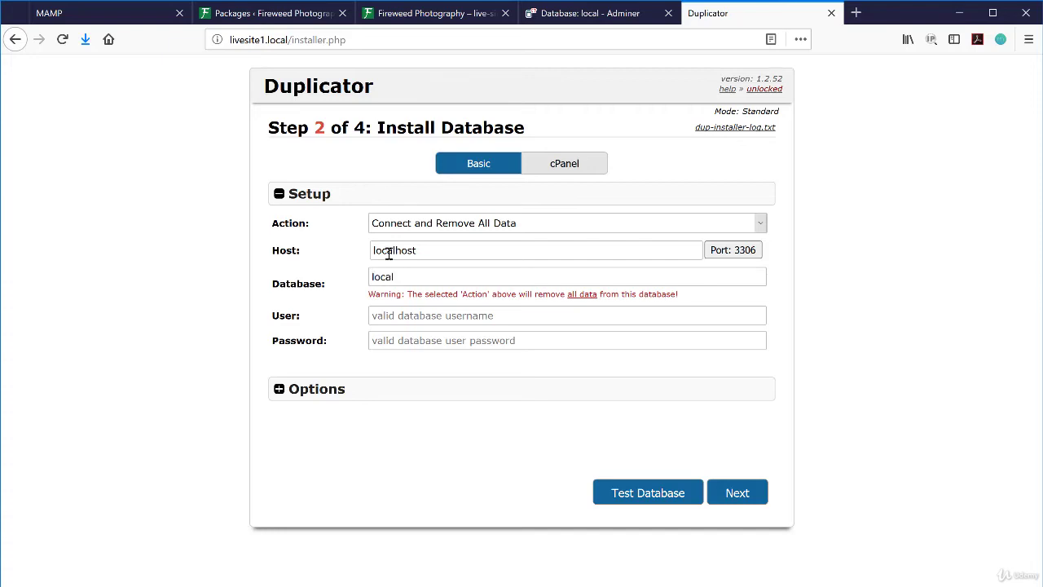
{"action": "left_click", "coordinate": [392, 316]}
{"action": "type", "text": "root"}
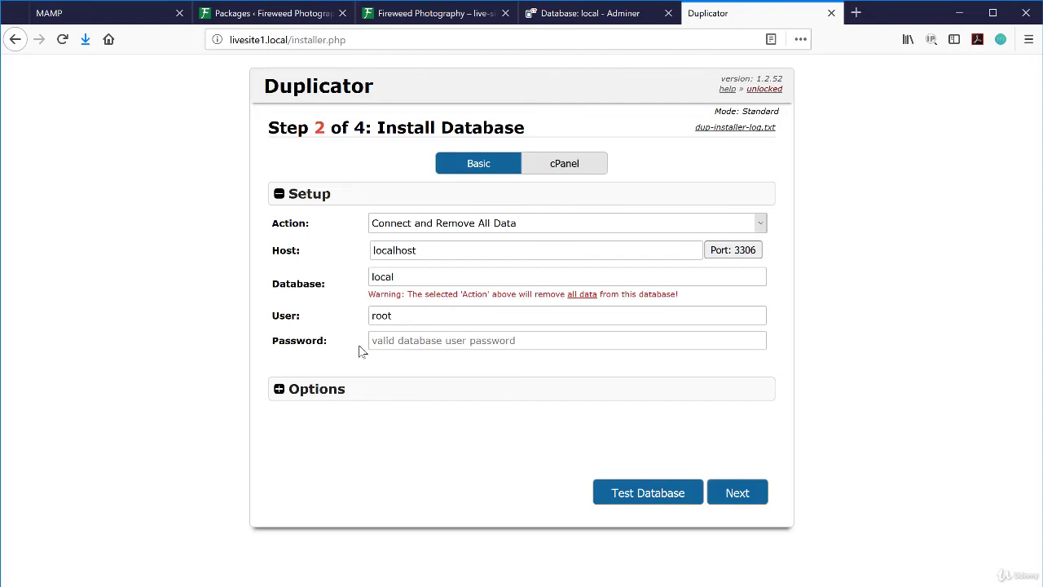
{"action": "left_click", "coordinate": [383, 340]}
{"action": "type", "text": "root"}
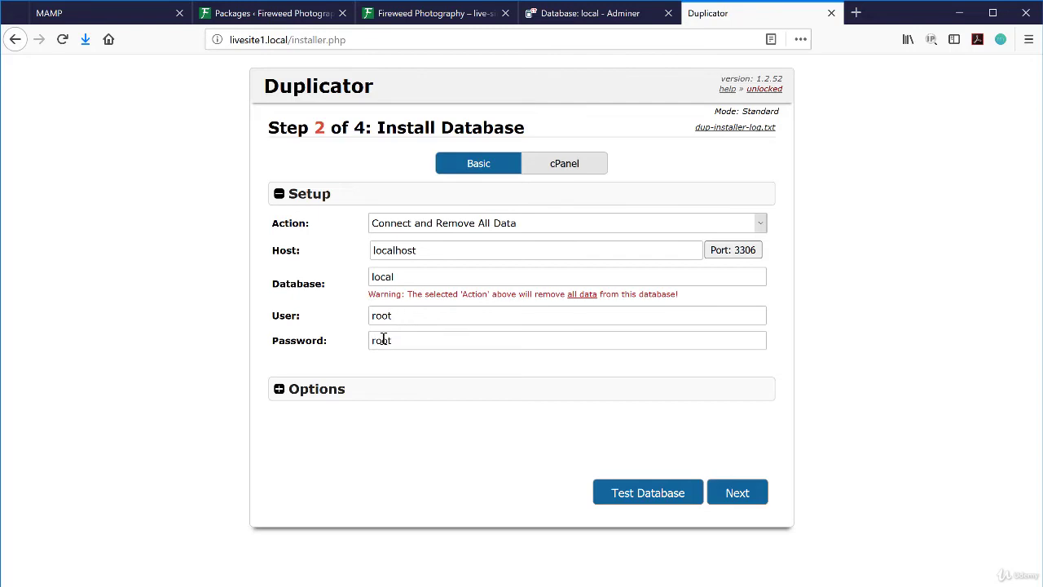
{"action": "left_click", "coordinate": [734, 493]}
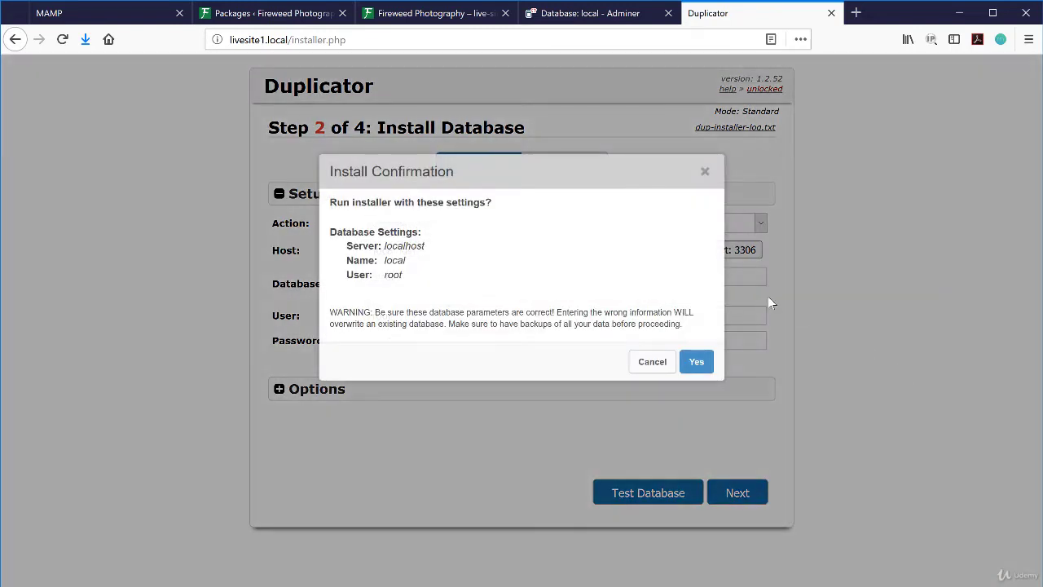
{"action": "left_click", "coordinate": [689, 361]}
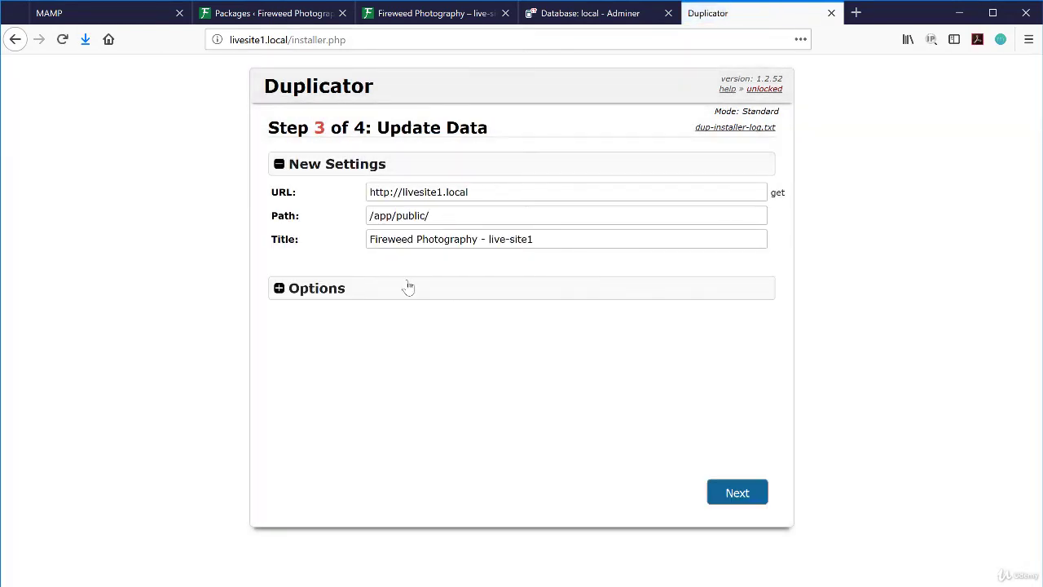
- Finish the installer's Update Data and final steps, then go to Admin Login
{"action": "left_click", "coordinate": [719, 492]}
{"action": "left_click", "coordinate": [710, 492]}
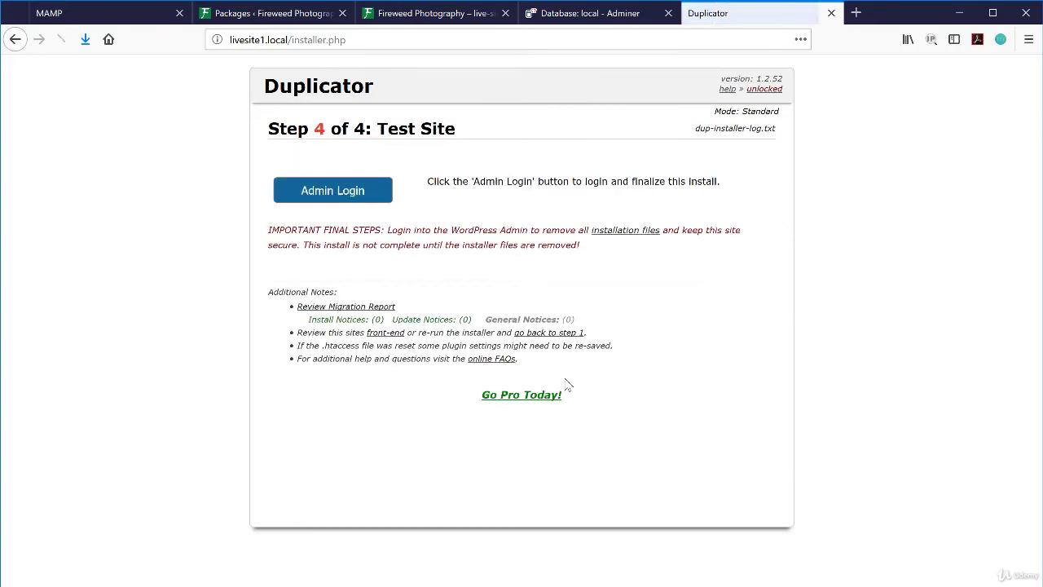
{"action": "left_click", "coordinate": [341, 192]}
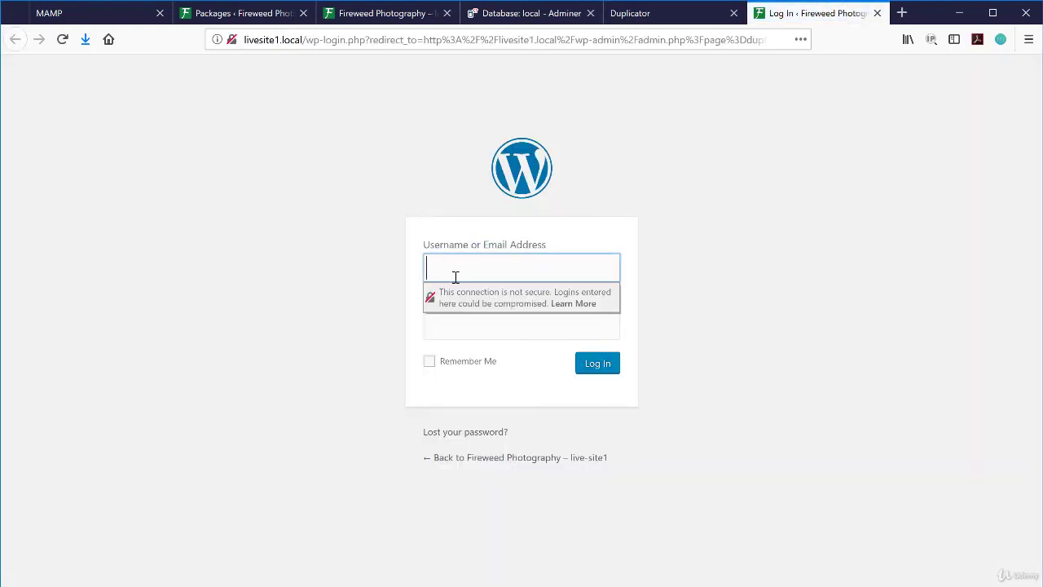
- Log in to WordPress admin with the site's username and password, declining to save the login
{"action": "type", "text": "greggdavis"}
{"action": "key", "text": "Tab"}
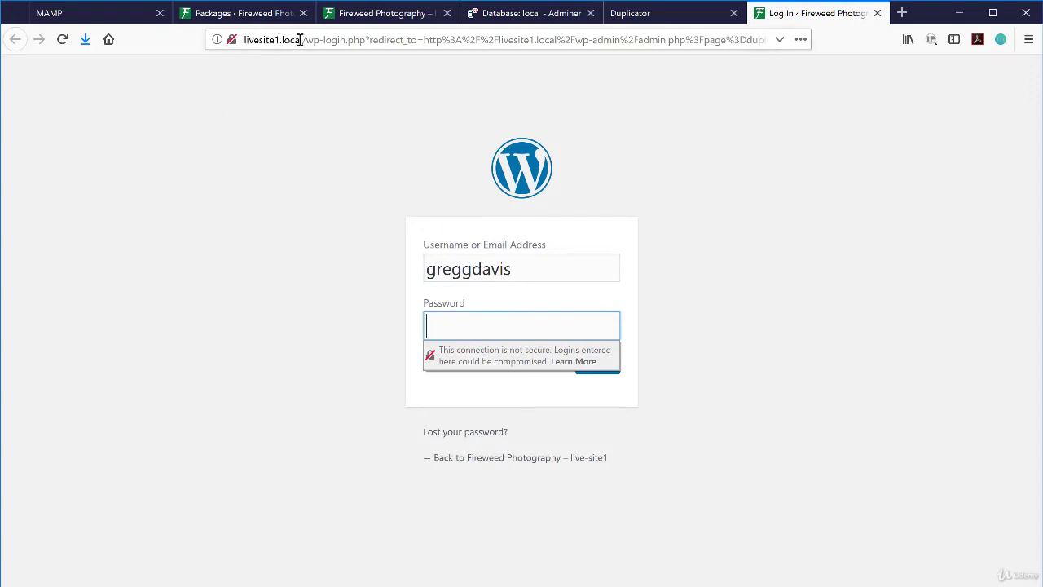
{"action": "left_click_drag", "start_coordinate": [302, 40], "coordinate": [244, 40]}
{"action": "left_click", "coordinate": [432, 324]}
{"action": "type", "text": "●●●●●●●"}
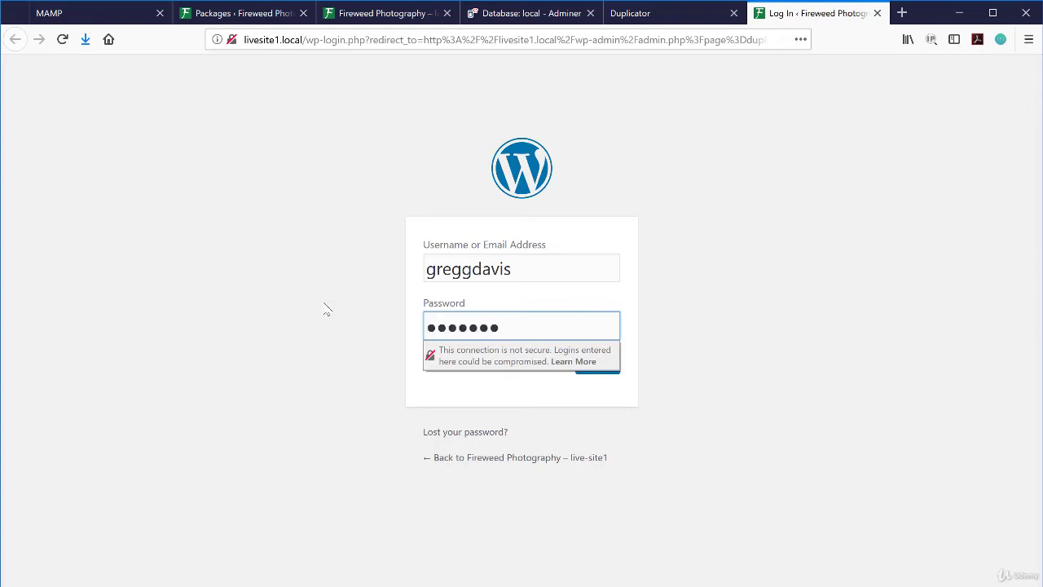
{"action": "type", "text": "●●●●●●"}
{"action": "key", "text": "Return"}
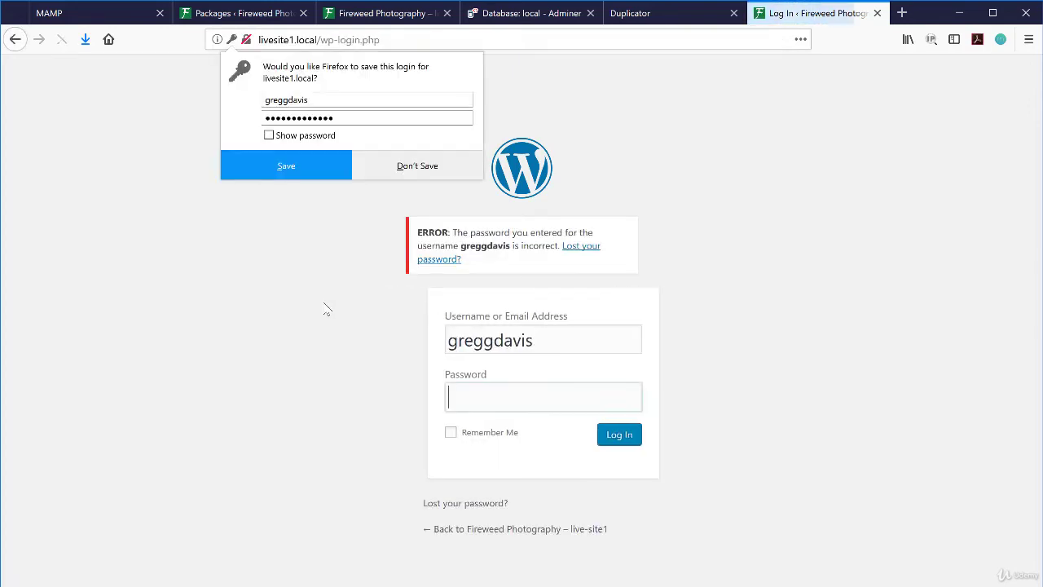
{"action": "type", "text": "●●●●●●"}
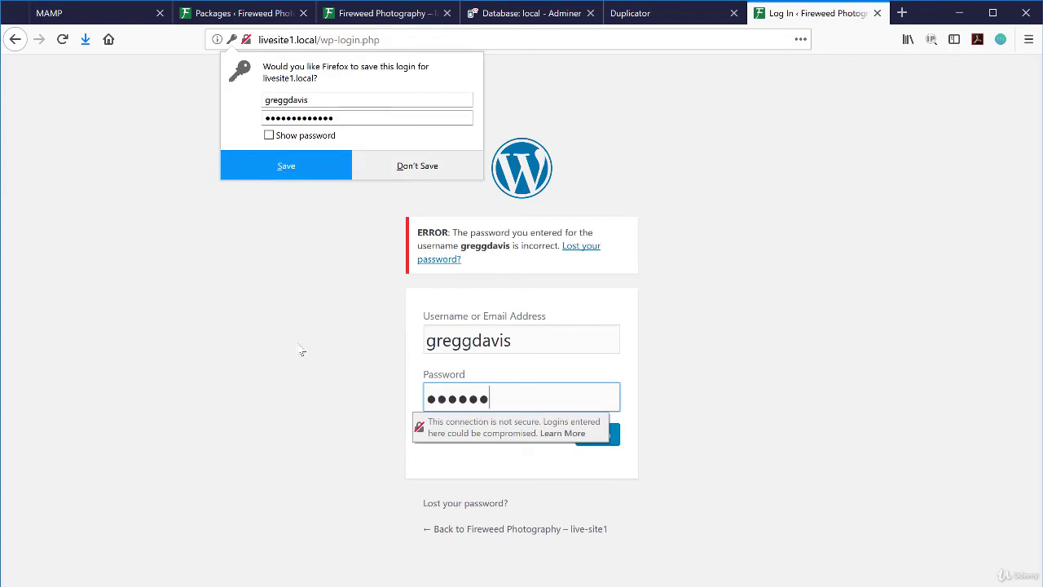
{"action": "type", "text": "●●●●●●●"}
{"action": "key", "text": "Return"}
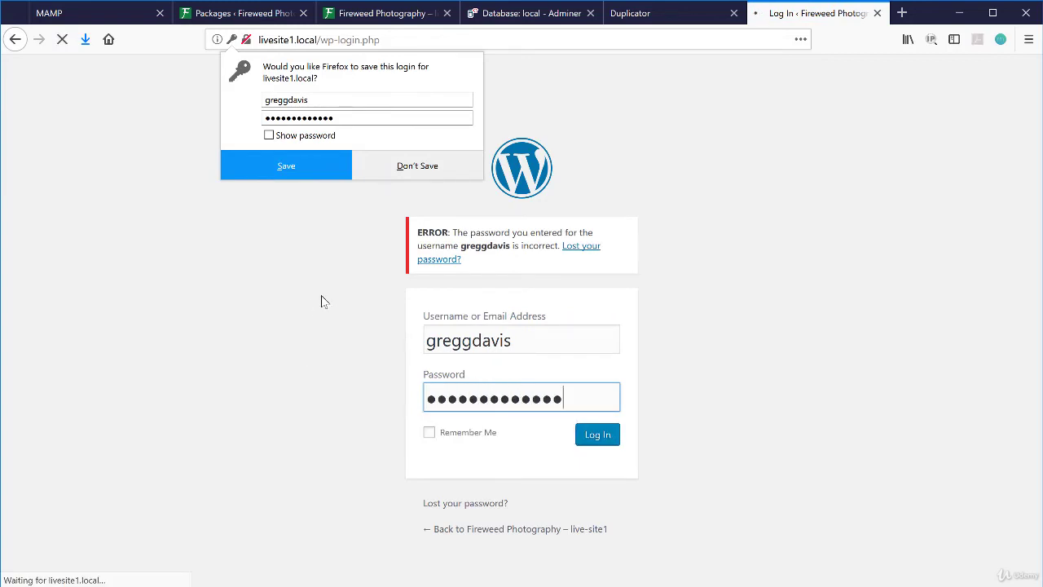
{"action": "left_click", "coordinate": [415, 166]}
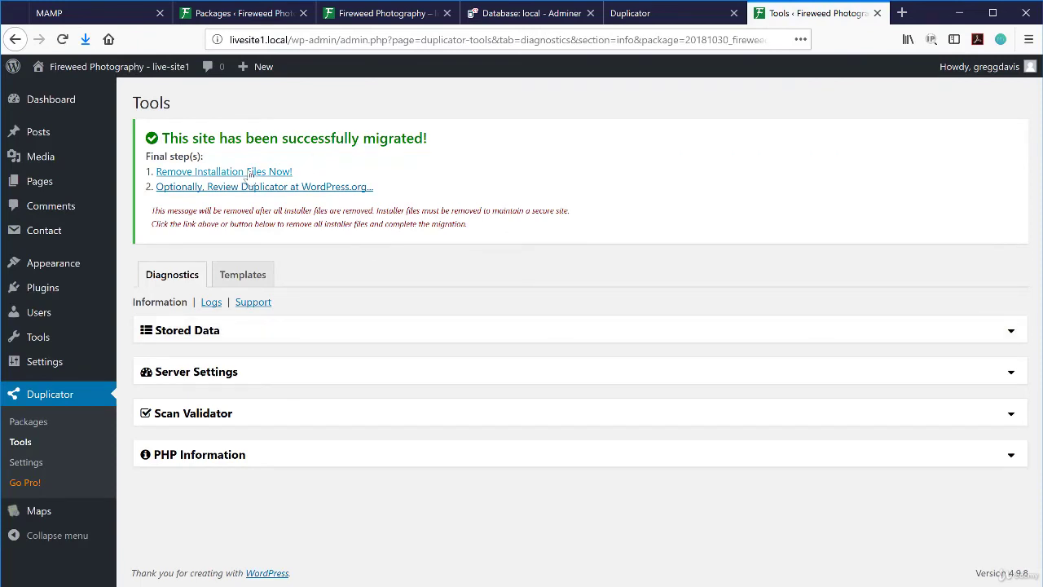
- Remove the Duplicator installation files, go to Dashboard Home, then return to Live-Site1's overview in Local
{"action": "left_click", "coordinate": [228, 172]}
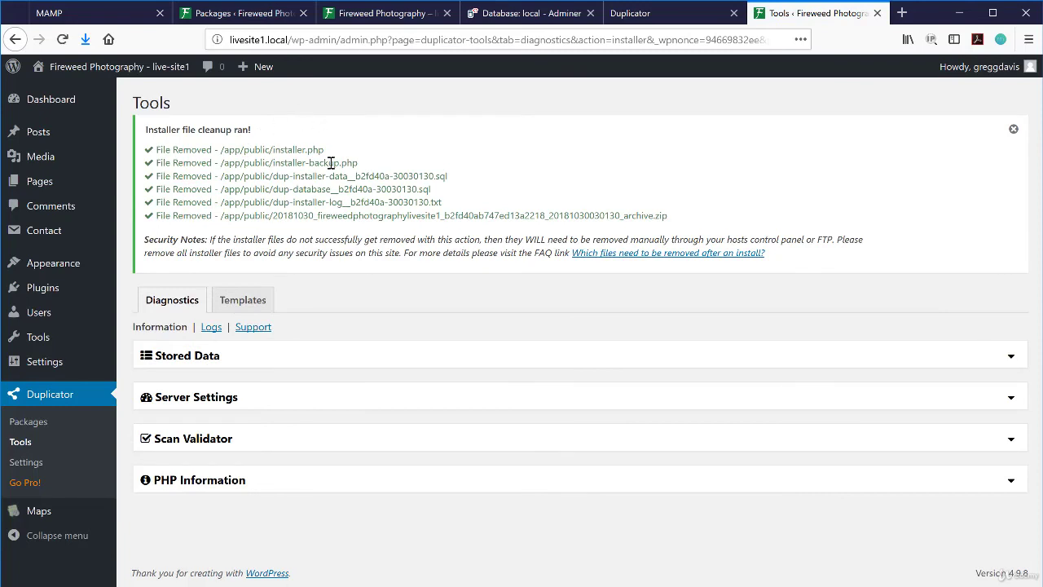
{"action": "mouse_move", "coordinate": [45, 102]}
{"action": "left_click", "coordinate": [140, 103]}
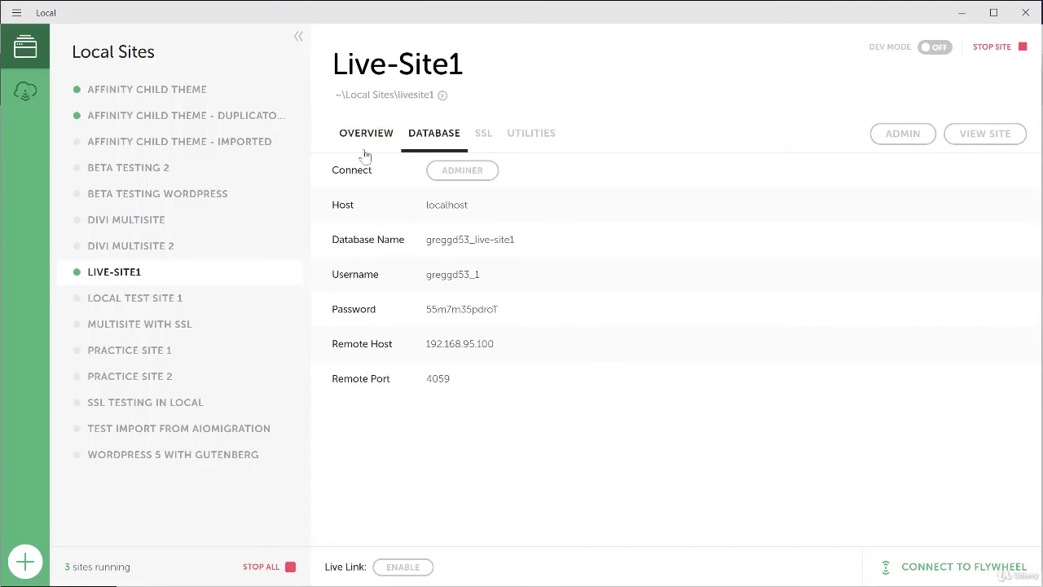
{"action": "left_click", "coordinate": [367, 136]}
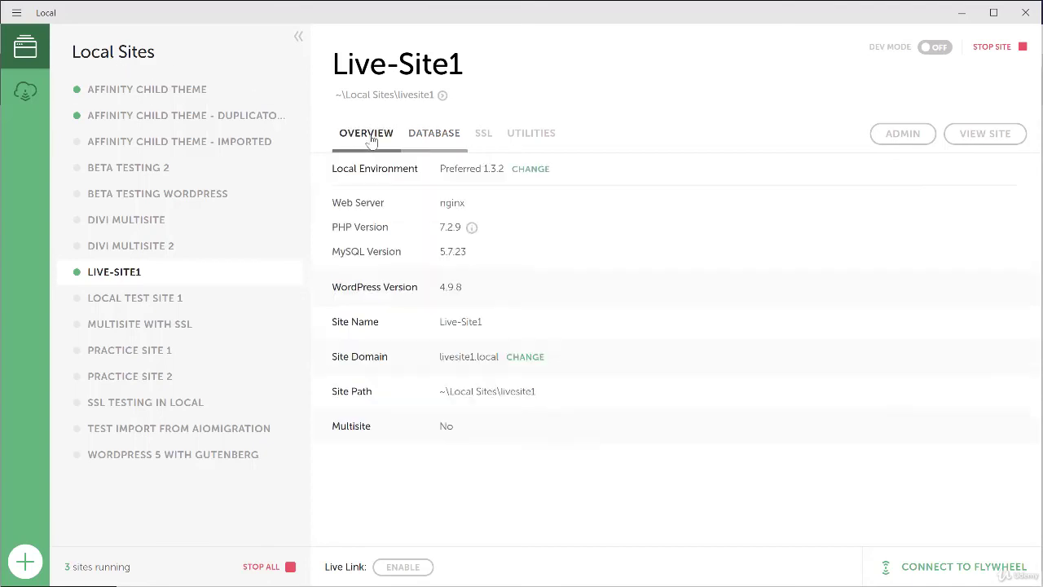
- Review Live-Site1's database details in Local
{"action": "left_click", "coordinate": [437, 136]}
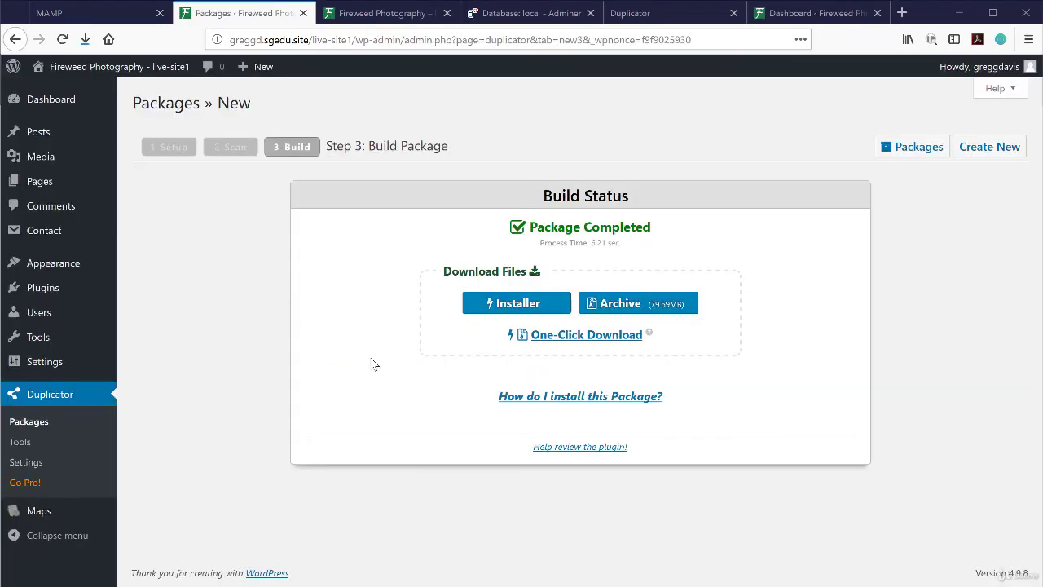
- Check the live site and installer tabs, then open livesite1.local's front page in a new tab via Visit Site
{"action": "left_click", "coordinate": [395, 17]}
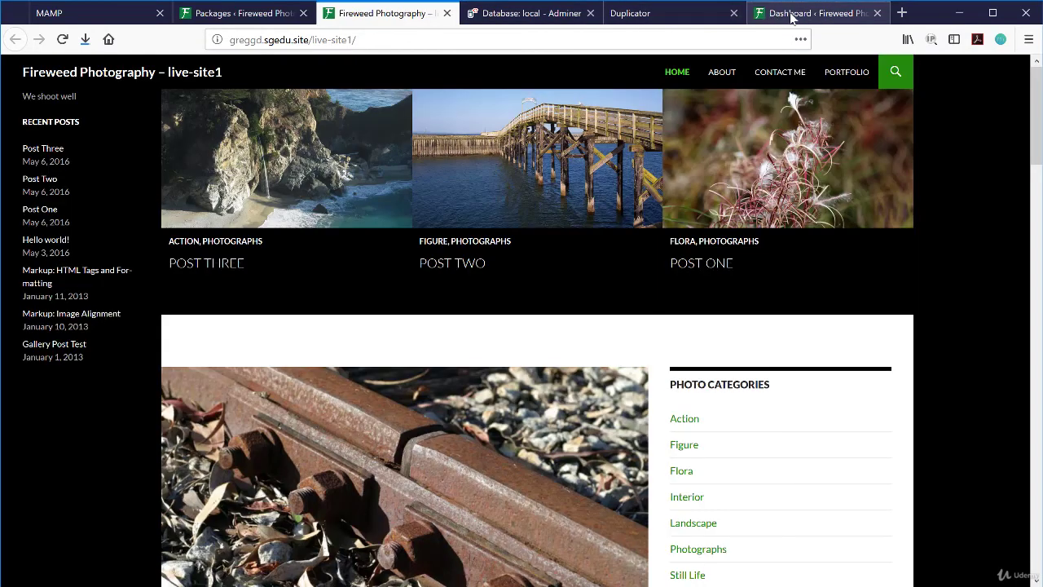
{"action": "left_click", "coordinate": [703, 13]}
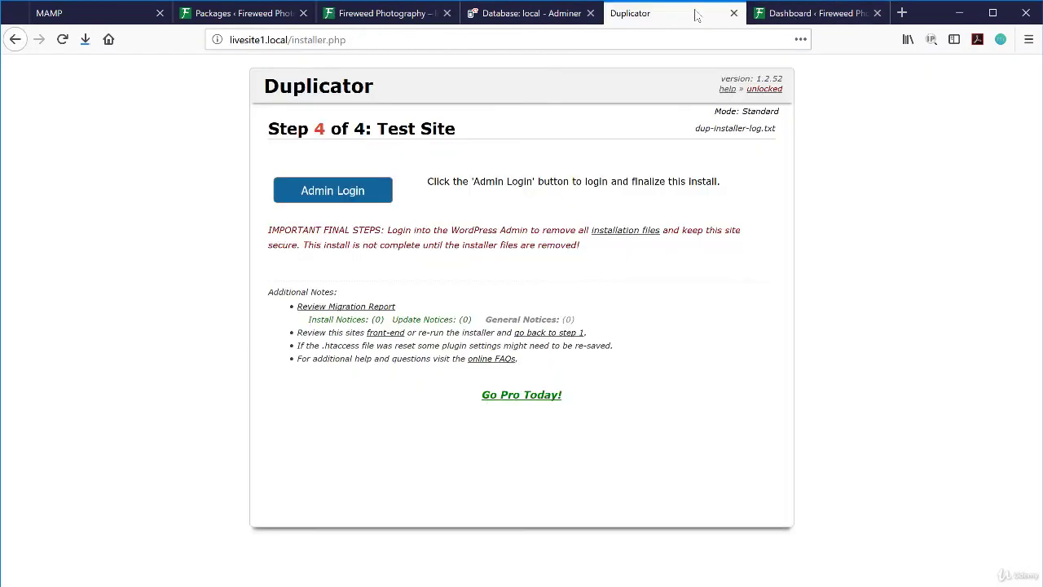
{"action": "left_click", "coordinate": [802, 17]}
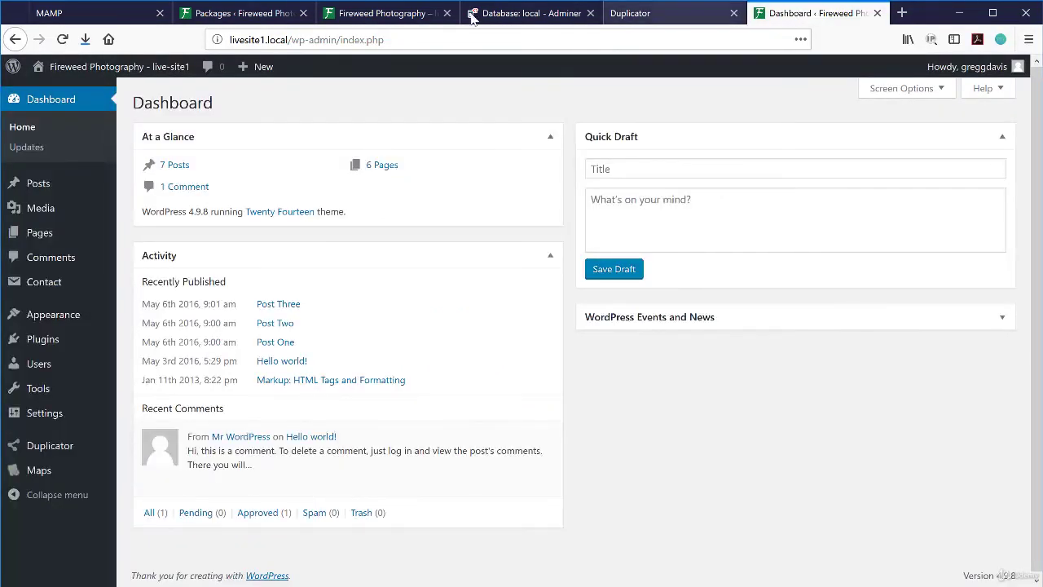
{"action": "mouse_move", "coordinate": [82, 80]}
{"action": "right_click", "coordinate": [69, 99]}
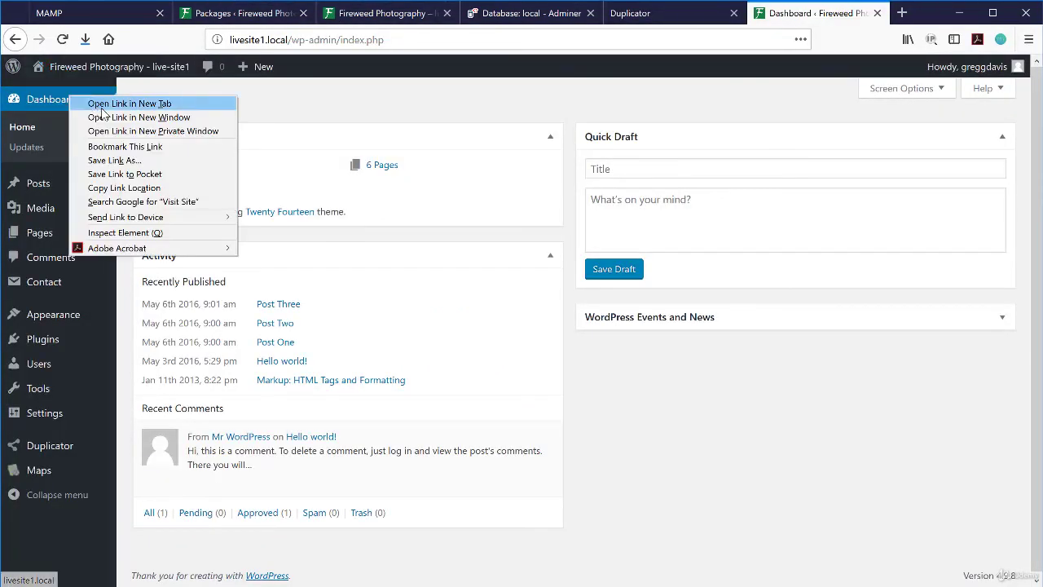
{"action": "left_click", "coordinate": [122, 103]}
{"action": "left_click", "coordinate": [819, 13]}
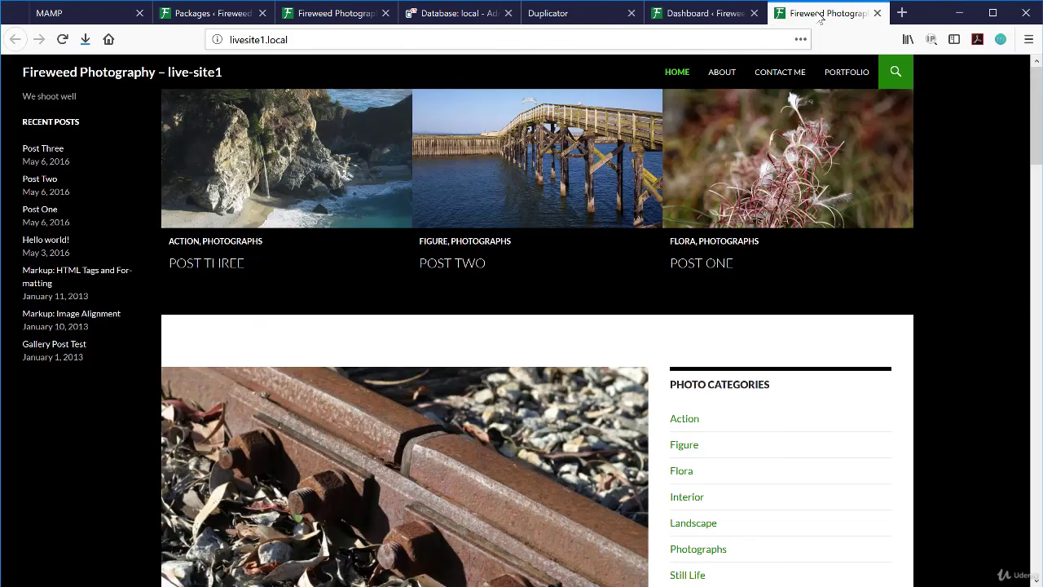